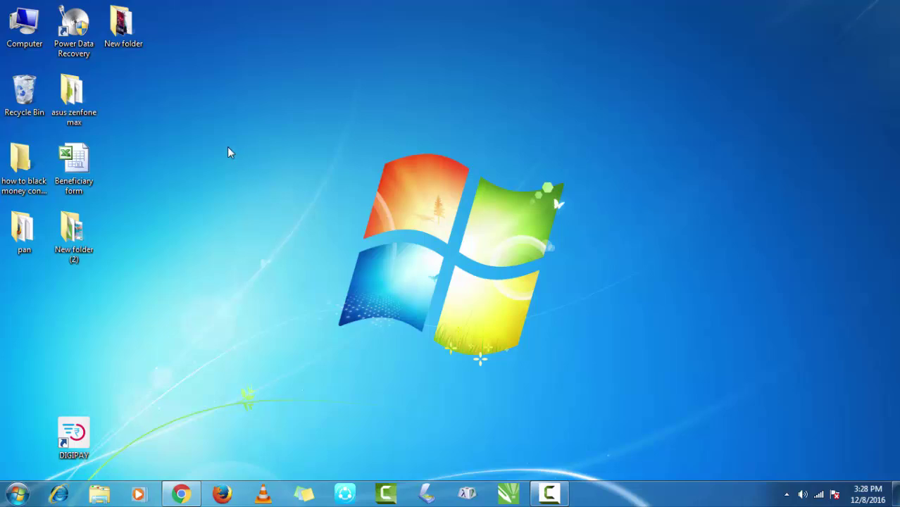
{"action": "right_click", "coordinate": [226, 147]}
{"action": "left_click", "coordinate": [248, 184]}
{"action": "right_click", "coordinate": [193, 112]}
{"action": "left_click", "coordinate": [223, 148]}
{"action": "right_click", "coordinate": [227, 132]}
{"action": "left_click", "coordinate": [249, 171]}
{"action": "right_click", "coordinate": [226, 138]}
{"action": "left_click", "coordinate": [251, 177]}
{"action": "right_click", "coordinate": [221, 112]}
{"action": "left_click", "coordinate": [246, 150]}
{"action": "right_click", "coordinate": [177, 111]}
{"action": "left_click", "coordinate": [220, 146]}
{"action": "right_click", "coordinate": [216, 132]}
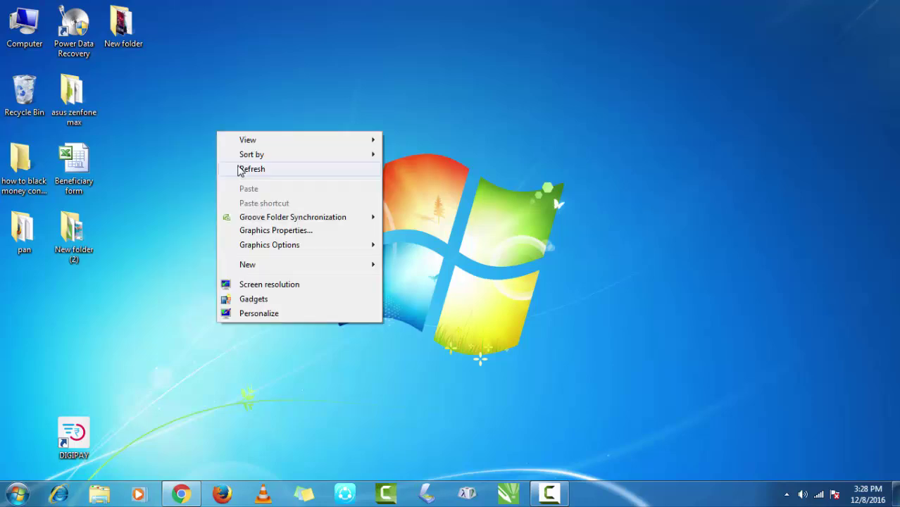
{"action": "left_click", "coordinate": [239, 169]}
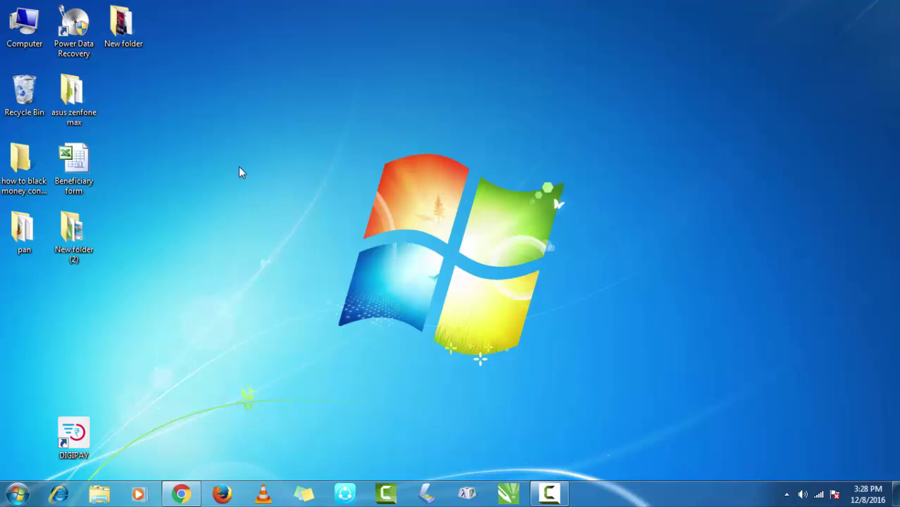
{"action": "right_click", "coordinate": [239, 168]}
{"action": "left_click", "coordinate": [270, 202]}
{"action": "right_click", "coordinate": [248, 125]}
{"action": "left_click", "coordinate": [273, 167]}
{"action": "right_click", "coordinate": [249, 122]}
{"action": "left_click", "coordinate": [275, 157]}
{"action": "right_click", "coordinate": [247, 110]}
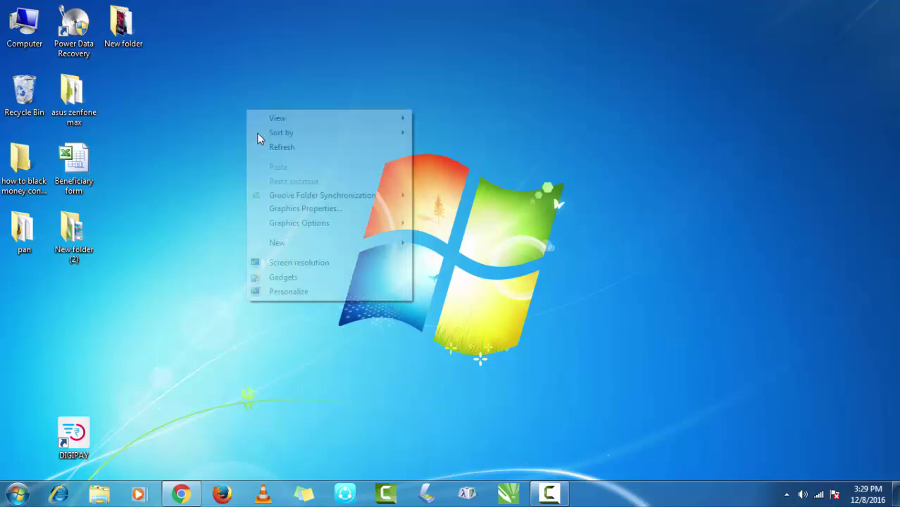
{"action": "left_click", "coordinate": [262, 147]}
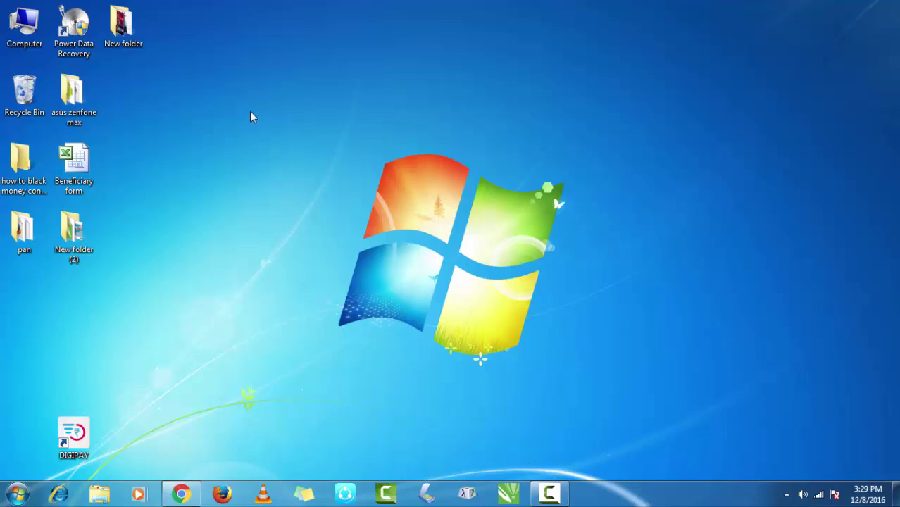
{"action": "right_click", "coordinate": [249, 111]}
{"action": "left_click", "coordinate": [269, 151]}
{"action": "right_click", "coordinate": [241, 126]}
{"action": "left_click", "coordinate": [274, 157]}
{"action": "right_click", "coordinate": [254, 132]}
{"action": "left_click", "coordinate": [297, 172]}
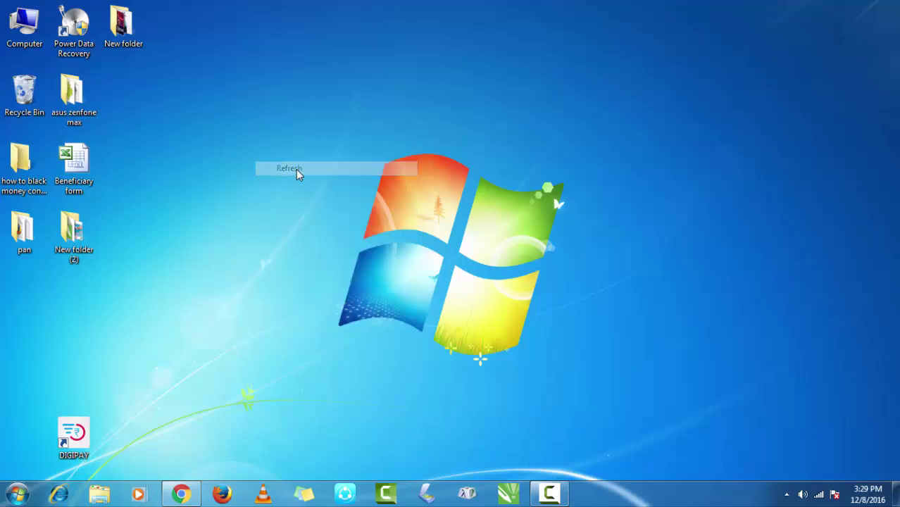
Switch to Chrome and try to load apna.csc.gov.in in a new tab
{"action": "left_click", "coordinate": [181, 493]}
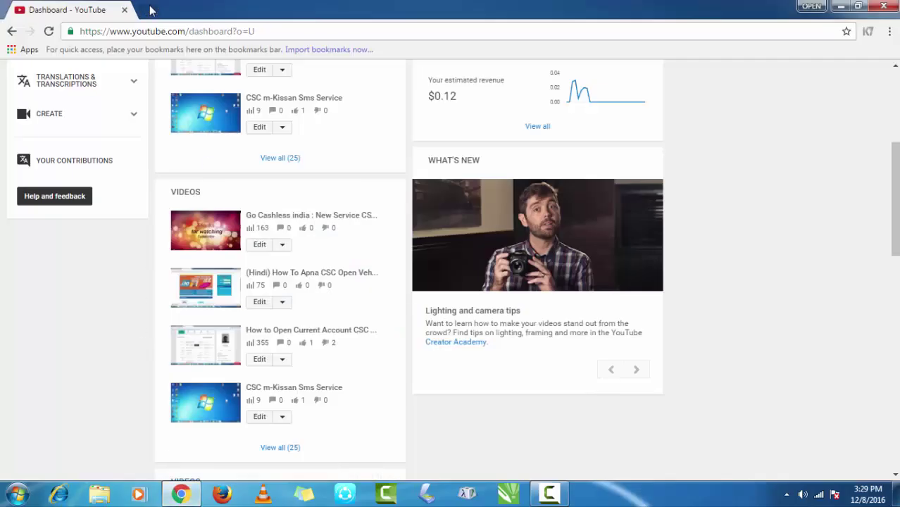
{"action": "left_click", "coordinate": [150, 9]}
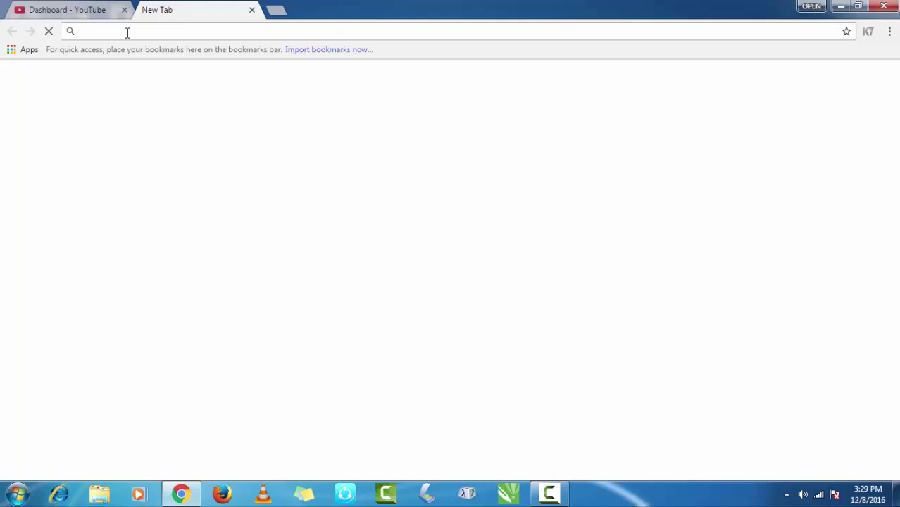
{"action": "type", "text": "apna.csc.gov.in"}
{"action": "key", "text": "Return"}
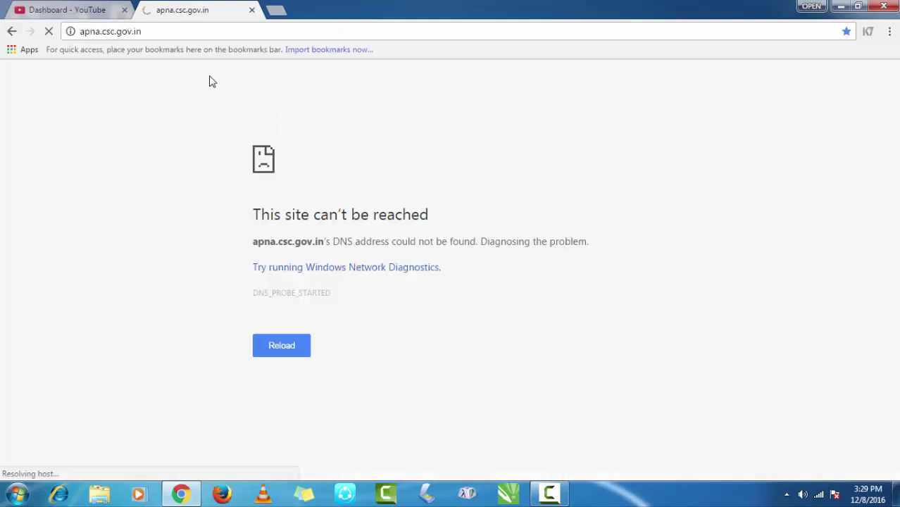
{"action": "left_click", "coordinate": [148, 31]}
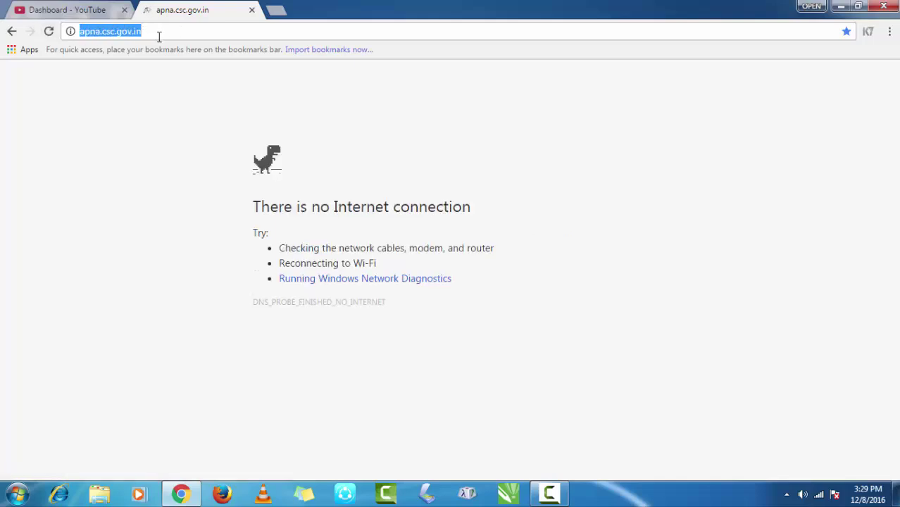
{"action": "left_click", "coordinate": [560, 493]}
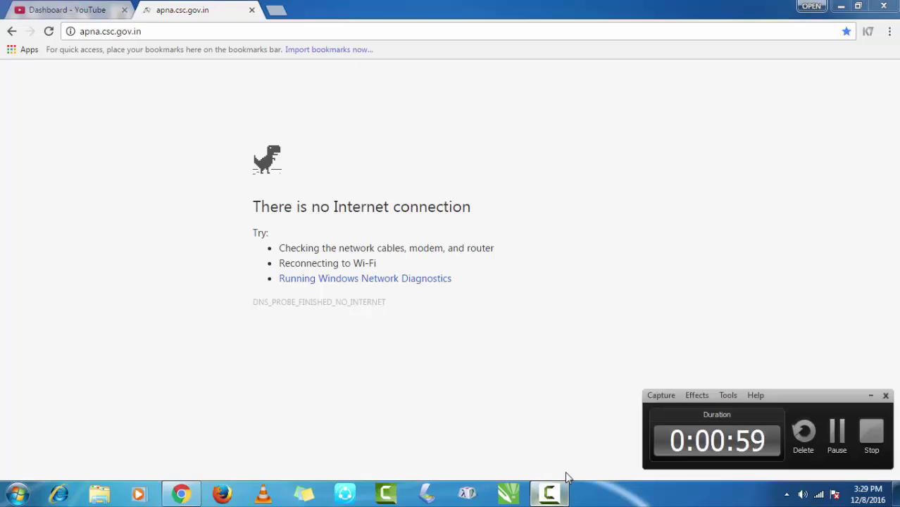
{"action": "left_click", "coordinate": [836, 437]}
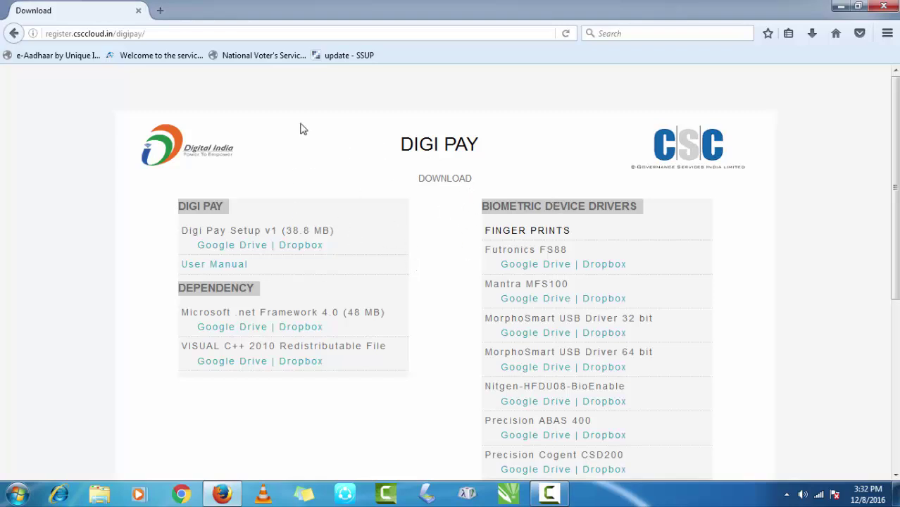
Examine the Digi Pay download page, including the setup, dependency and biometric device driver lists
{"action": "scroll", "coordinate": [434, 260], "scroll_direction": "down", "scroll_amount": 2}
{"action": "scroll", "coordinate": [444, 261], "scroll_direction": "up", "scroll_amount": 2}
{"action": "scroll", "coordinate": [331, 237], "scroll_direction": "down", "scroll_amount": 4}
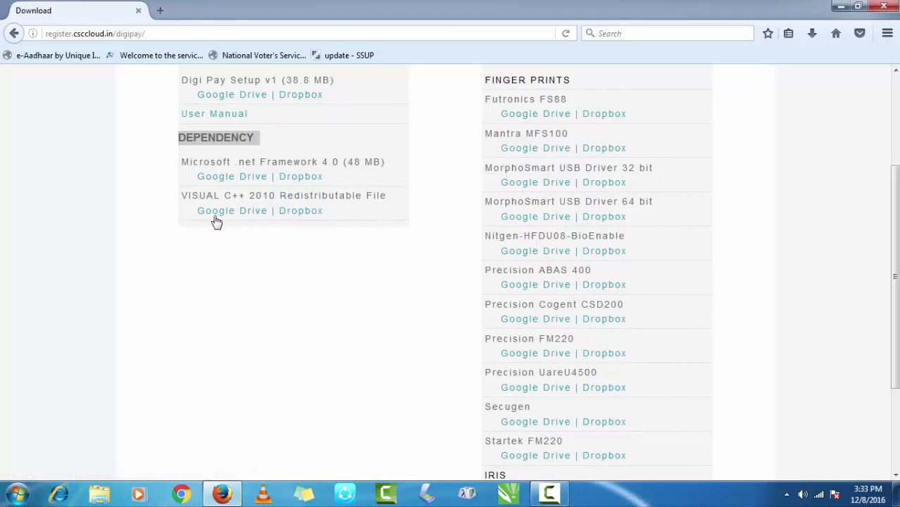
{"action": "scroll", "coordinate": [315, 224], "scroll_direction": "up", "scroll_amount": 2}
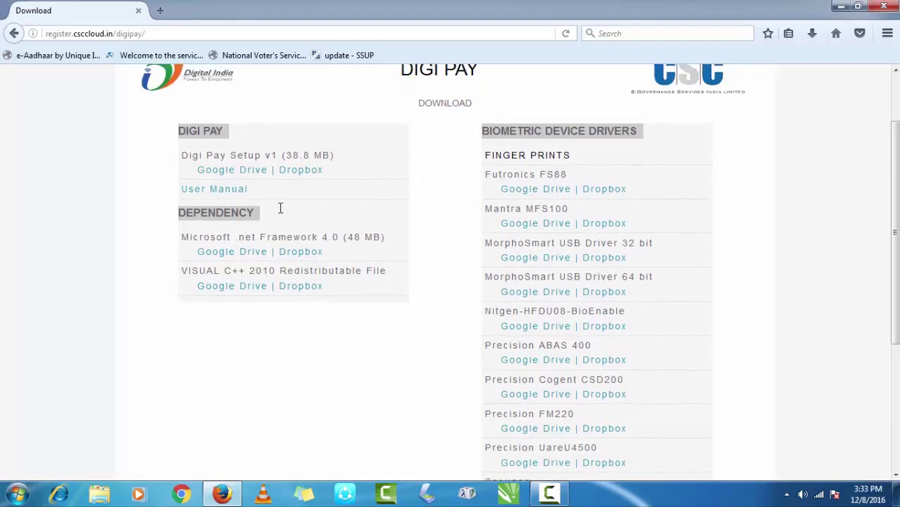
{"action": "scroll", "coordinate": [556, 222], "scroll_direction": "down", "scroll_amount": 2}
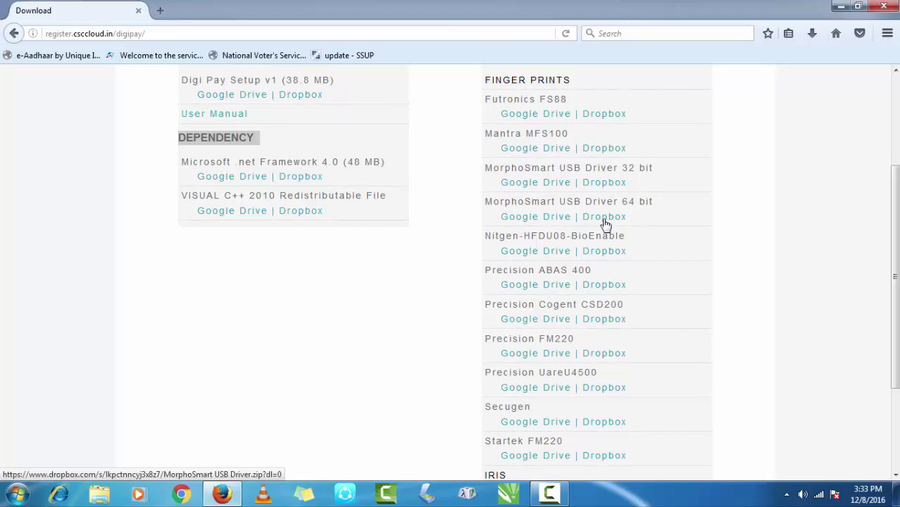
{"action": "scroll", "coordinate": [606, 224], "scroll_direction": "up", "scroll_amount": 2}
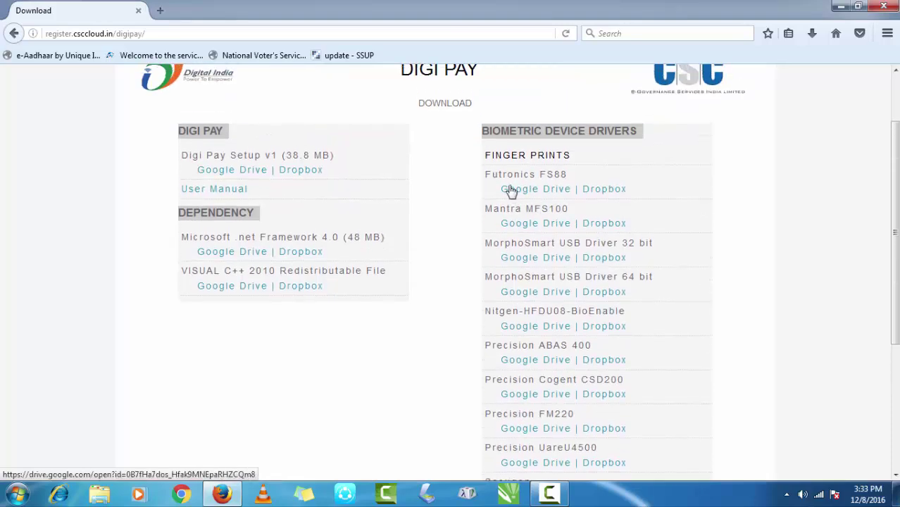
{"action": "scroll", "coordinate": [617, 368], "scroll_direction": "down", "scroll_amount": 6}
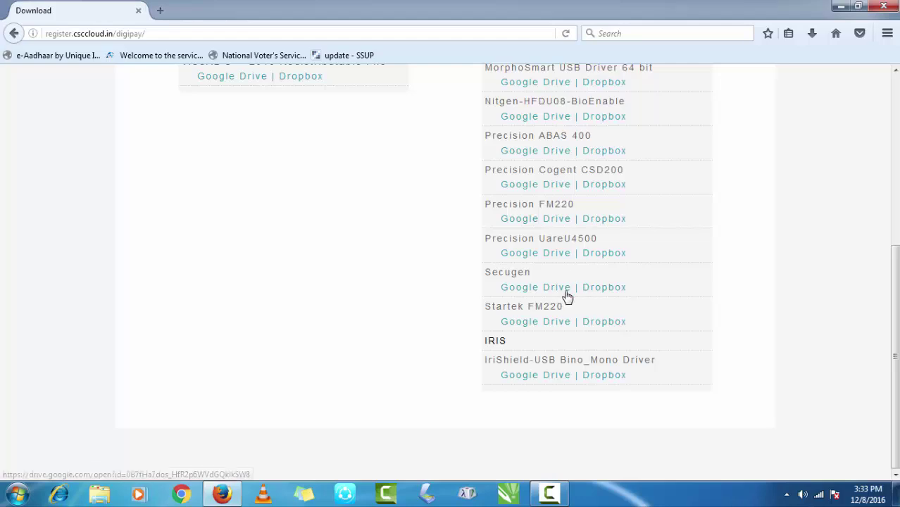
{"action": "scroll", "coordinate": [568, 298], "scroll_direction": "up", "scroll_amount": 4}
{"action": "scroll", "coordinate": [568, 298], "scroll_direction": "up", "scroll_amount": 3}
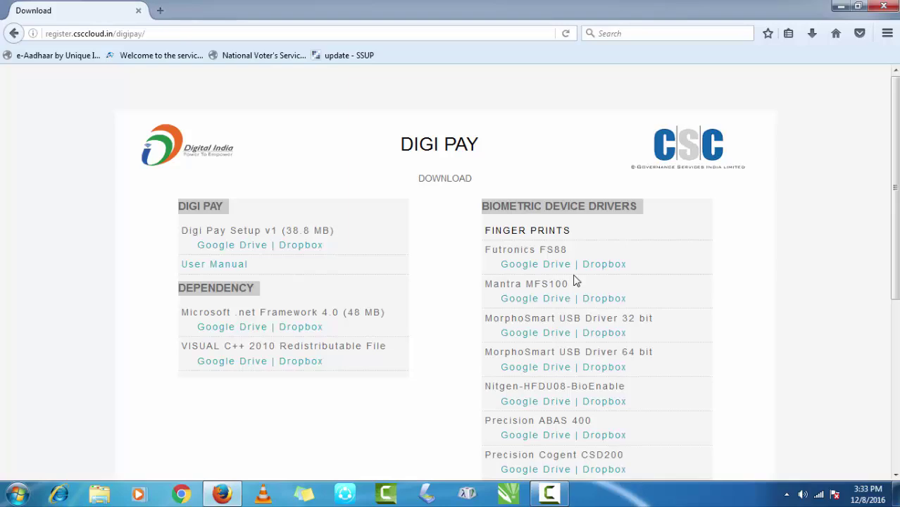
{"action": "scroll", "coordinate": [575, 280], "scroll_direction": "down", "scroll_amount": 5}
{"action": "scroll", "coordinate": [576, 281], "scroll_direction": "up", "scroll_amount": 5}
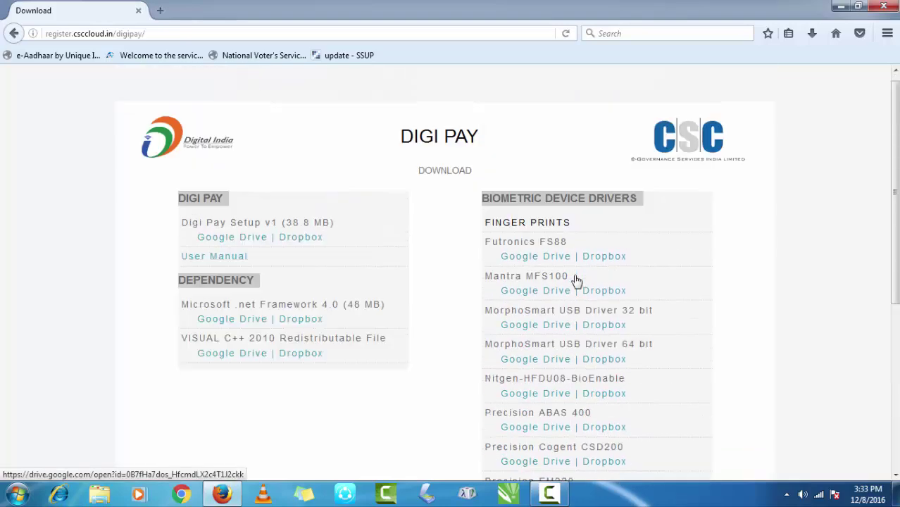
Minimize the browser and open the digi folder inside soft\any on Local Disk (E:) in Windows Explorer
{"action": "left_click", "coordinate": [839, 7]}
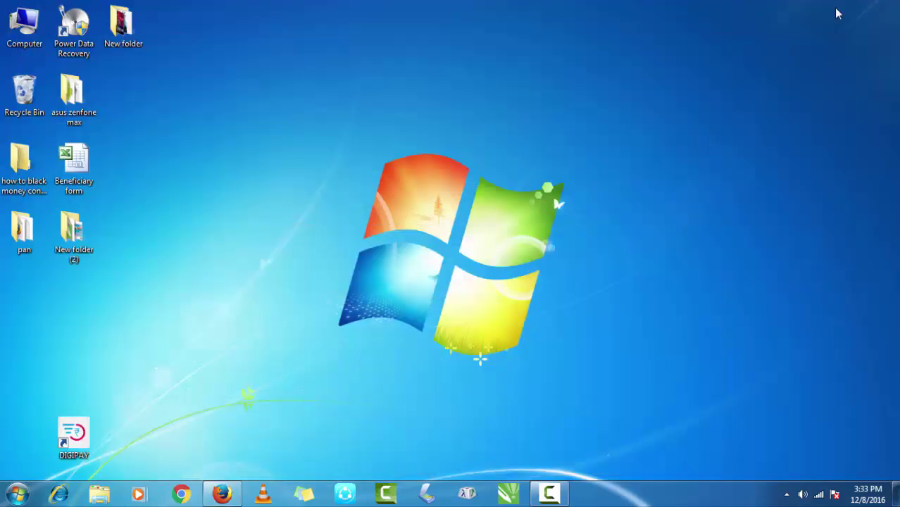
{"action": "right_click", "coordinate": [275, 94]}
{"action": "left_click", "coordinate": [307, 125]}
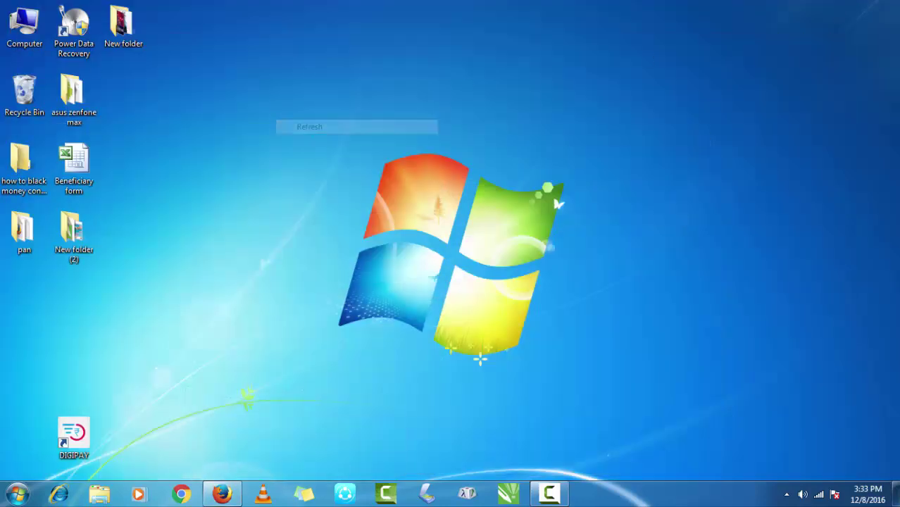
{"action": "double_click", "coordinate": [24, 32]}
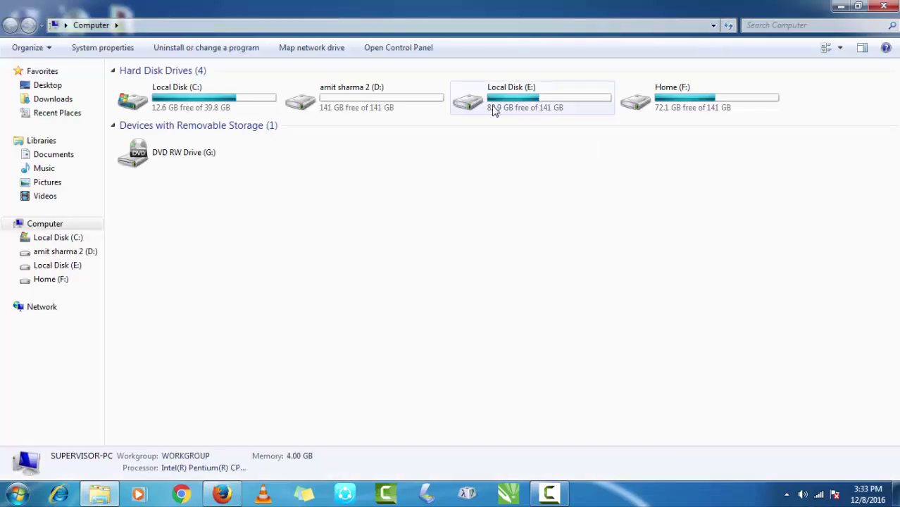
{"action": "left_click", "coordinate": [493, 107]}
{"action": "double_click", "coordinate": [491, 88]}
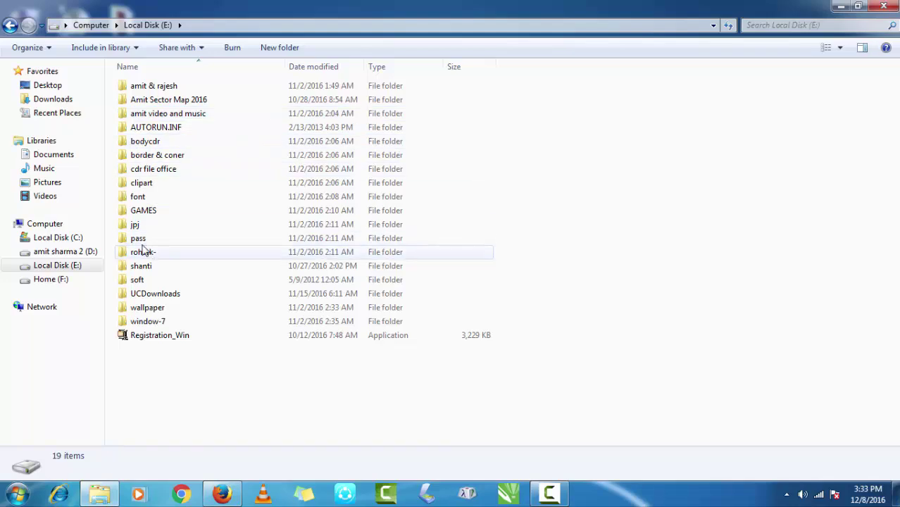
{"action": "double_click", "coordinate": [138, 280]}
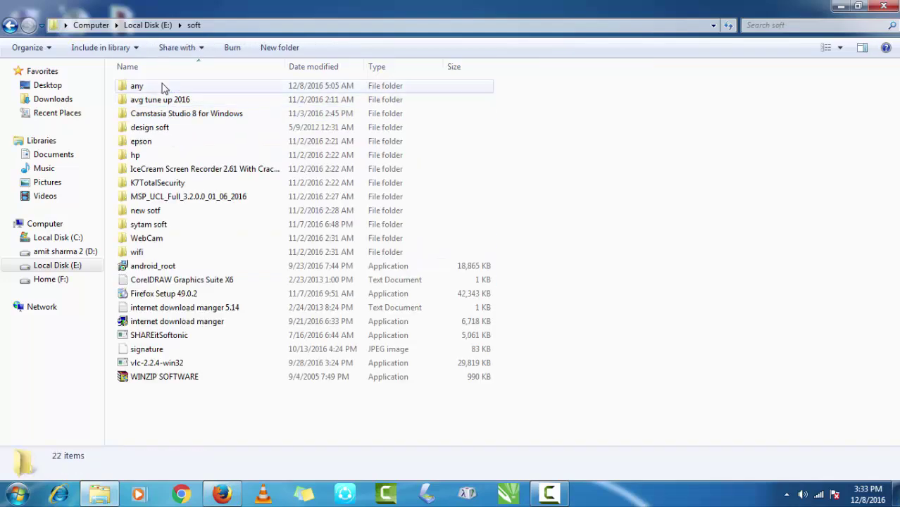
{"action": "left_click", "coordinate": [141, 86]}
{"action": "double_click", "coordinate": [141, 86]}
{"action": "double_click", "coordinate": [141, 88]}
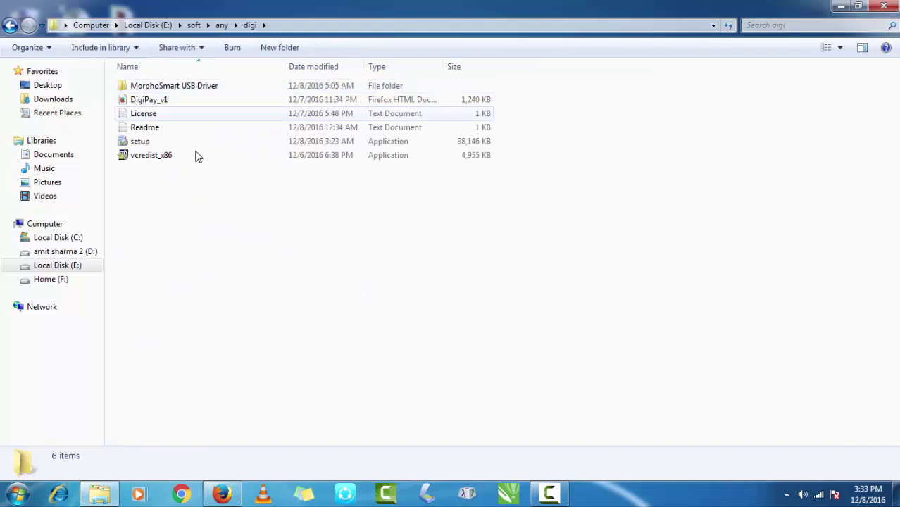
Check the vcredist_x86 and setup installer files, and open the MorphoSmart USB Driver folder
{"action": "left_click", "coordinate": [161, 156]}
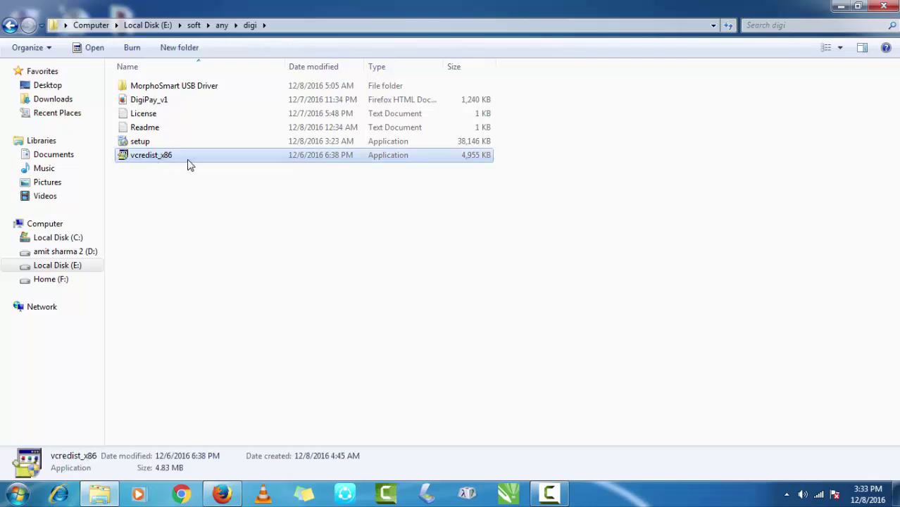
{"action": "left_click", "coordinate": [148, 142]}
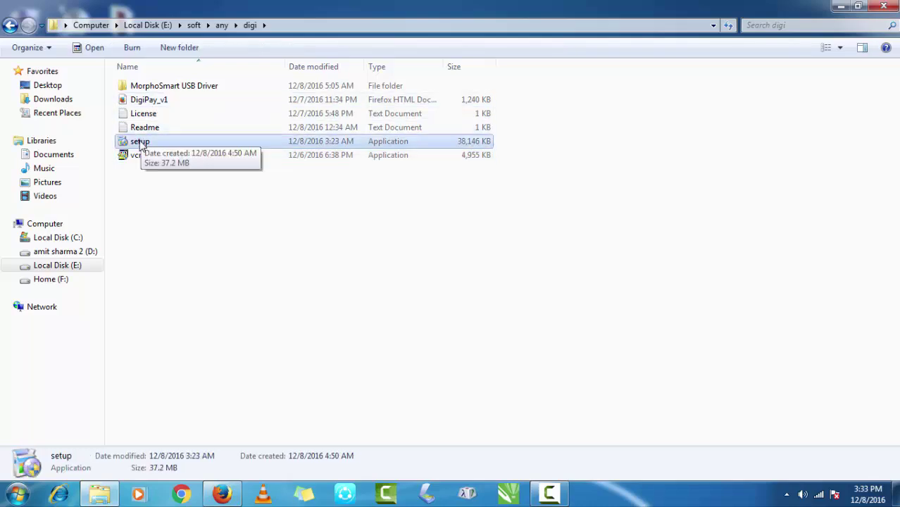
{"action": "double_click", "coordinate": [169, 85]}
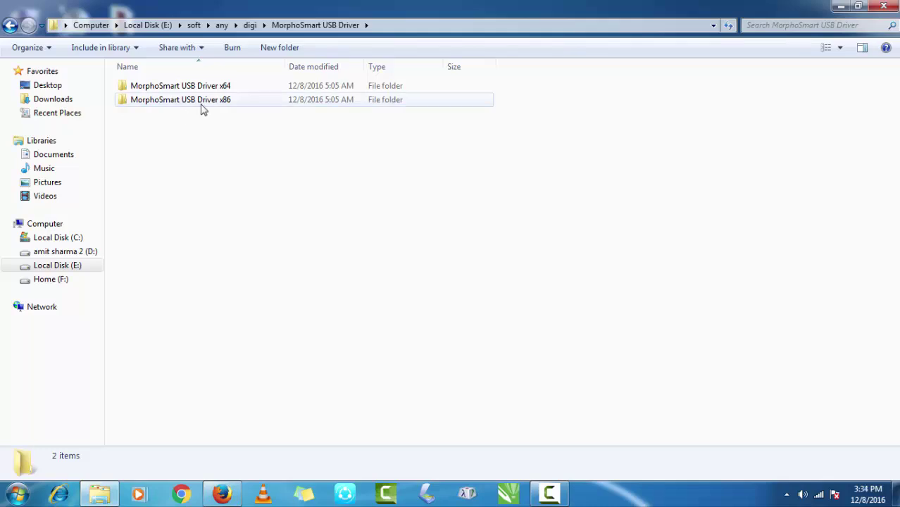
Examine the x64 and x86 versions of the MorphoSmart USB driver folder
{"action": "left_click", "coordinate": [203, 107]}
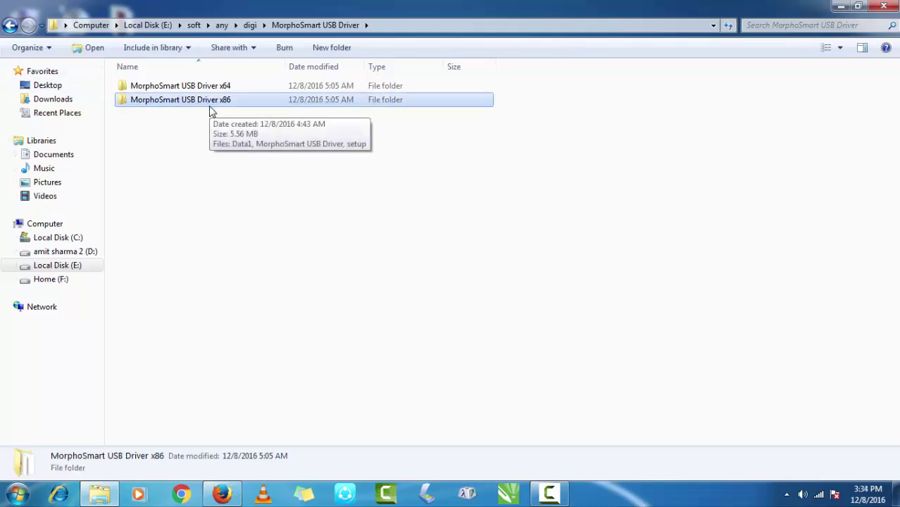
{"action": "left_click", "coordinate": [230, 103]}
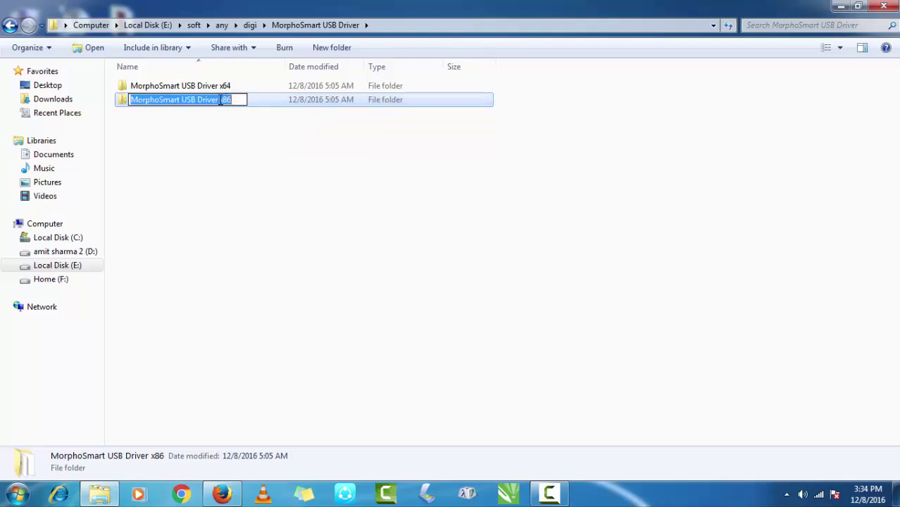
{"action": "left_click", "coordinate": [214, 131]}
{"action": "left_click", "coordinate": [217, 102]}
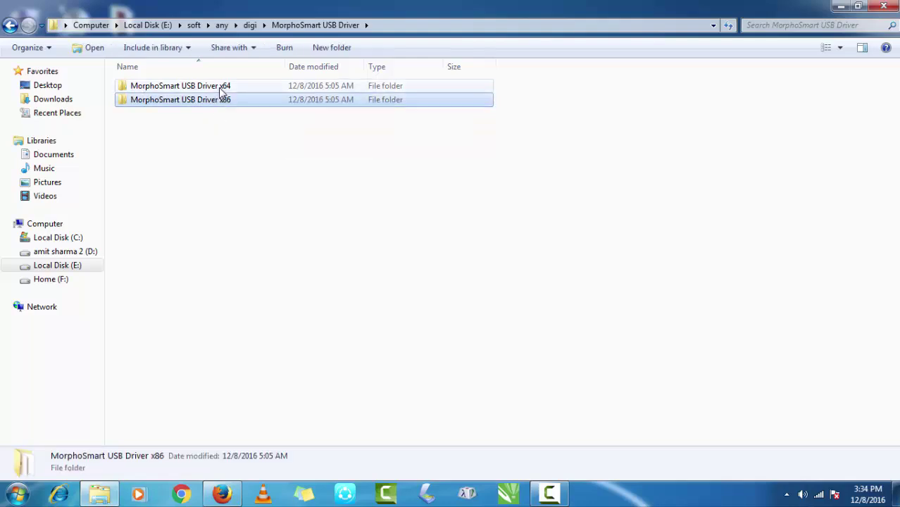
{"action": "left_click", "coordinate": [222, 88]}
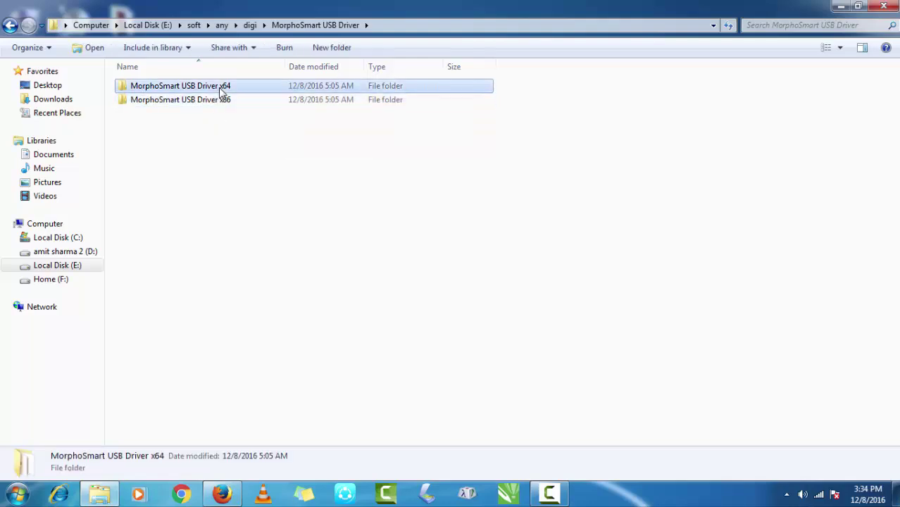
{"action": "left_click", "coordinate": [239, 144]}
{"action": "left_click", "coordinate": [160, 102]}
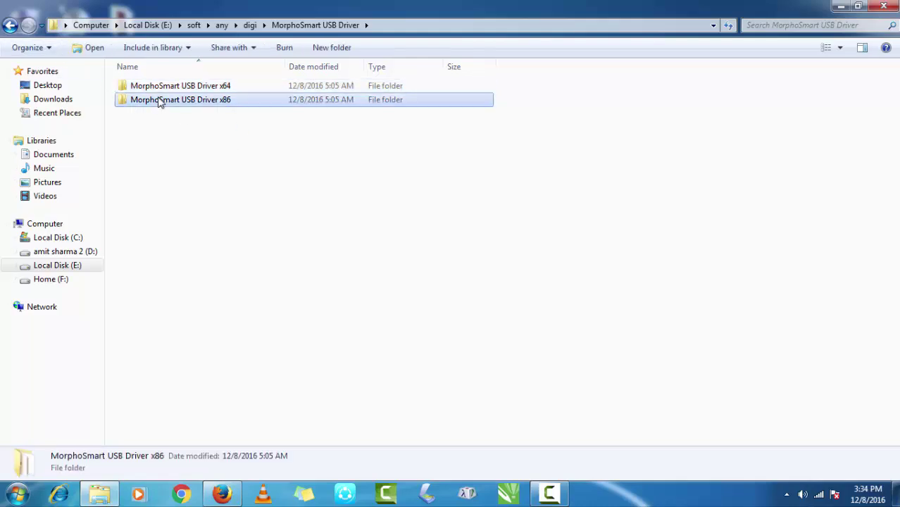
{"action": "left_click", "coordinate": [197, 143]}
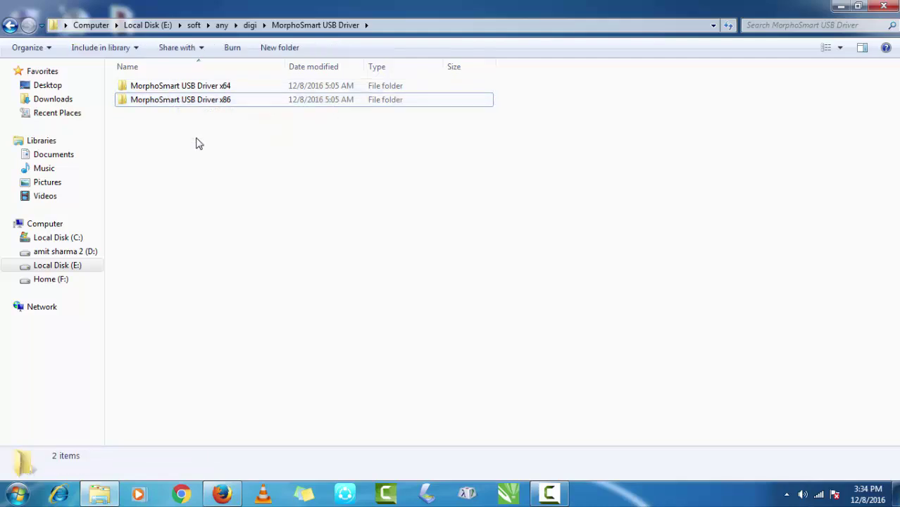
{"action": "right_click", "coordinate": [197, 141]}
{"action": "left_click", "coordinate": [224, 189]}
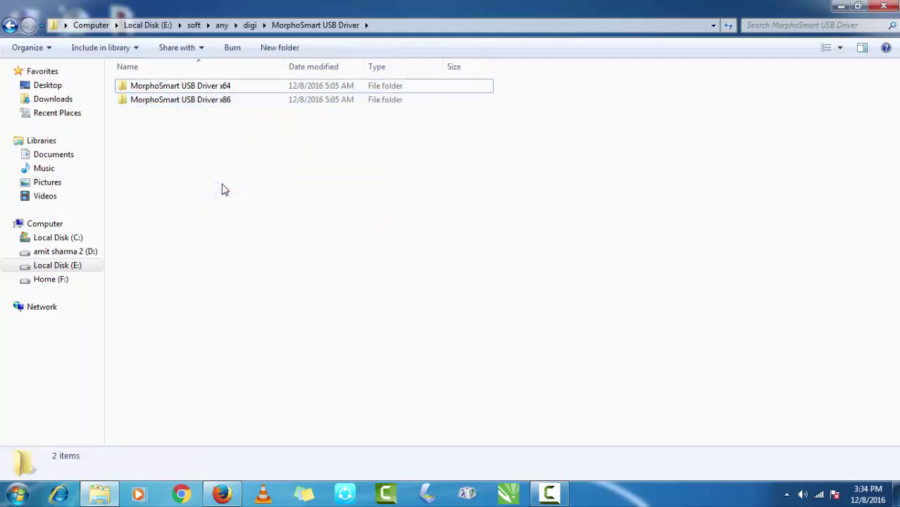
{"action": "right_click", "coordinate": [157, 141]}
{"action": "left_click", "coordinate": [182, 188]}
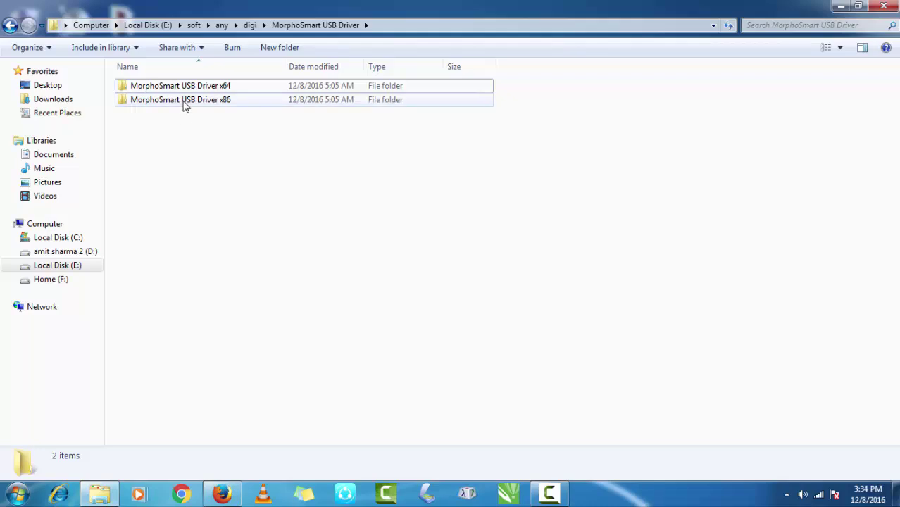
Refresh the MorphoSmart USB Driver folder, point out its x86 subfolder, and close the Windows Explorer window
{"action": "left_click", "coordinate": [183, 102]}
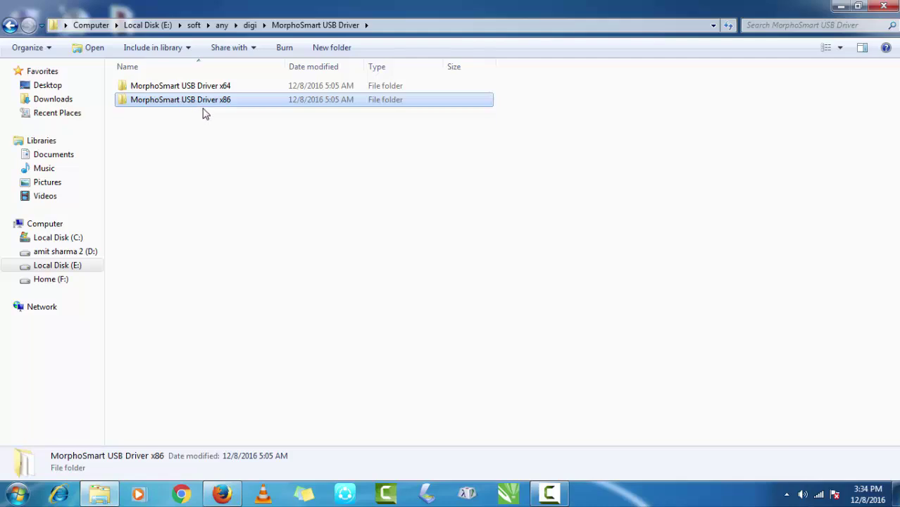
{"action": "right_click", "coordinate": [196, 136]}
{"action": "left_click", "coordinate": [227, 184]}
{"action": "right_click", "coordinate": [155, 145]}
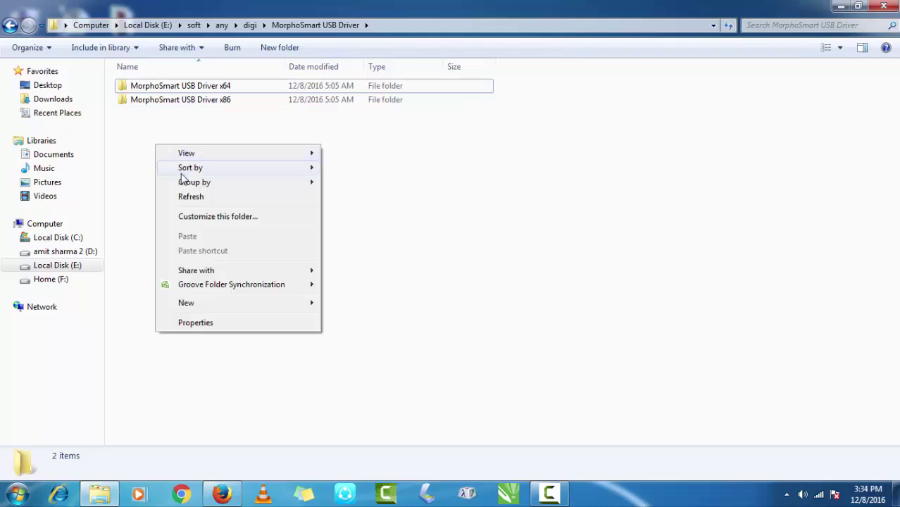
{"action": "left_click", "coordinate": [185, 196]}
{"action": "left_click", "coordinate": [187, 105]}
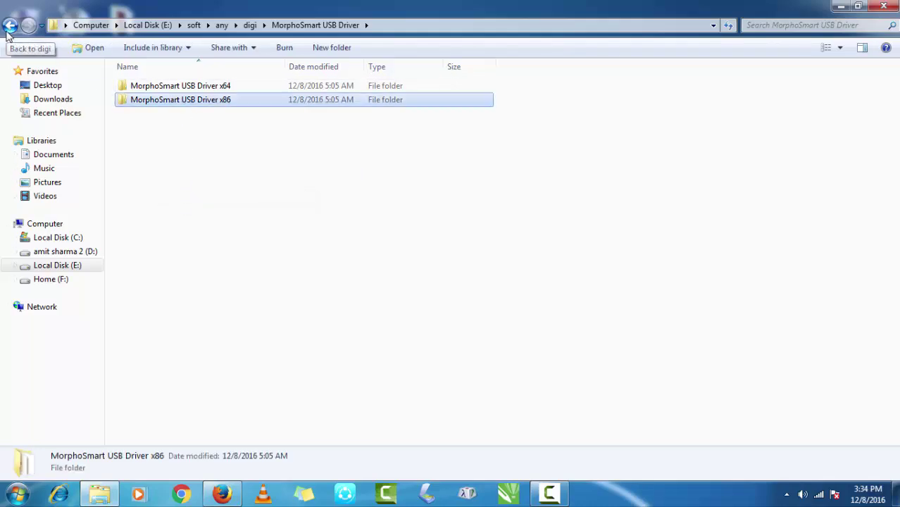
{"action": "left_click", "coordinate": [884, 6]}
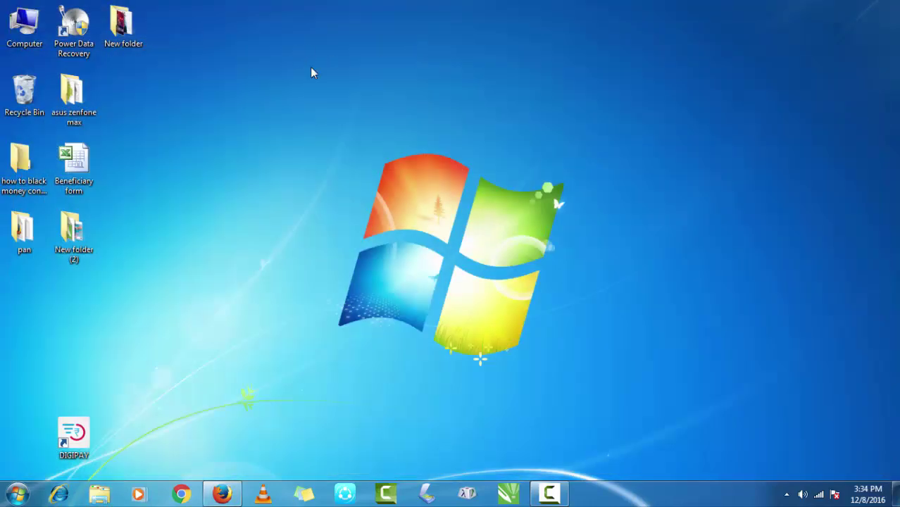
Launch DIGIPAY from the desktop, select the listed operator profile and log in with the scanned fingerprint
{"action": "right_click", "coordinate": [294, 48]}
{"action": "left_click", "coordinate": [326, 88]}
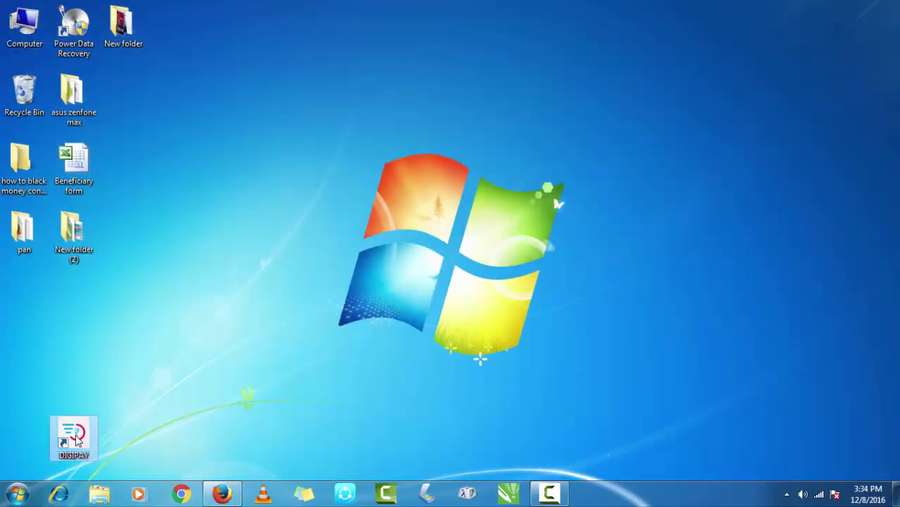
{"action": "left_click_drag", "start_coordinate": [145, 343], "coordinate": [41, 480]}
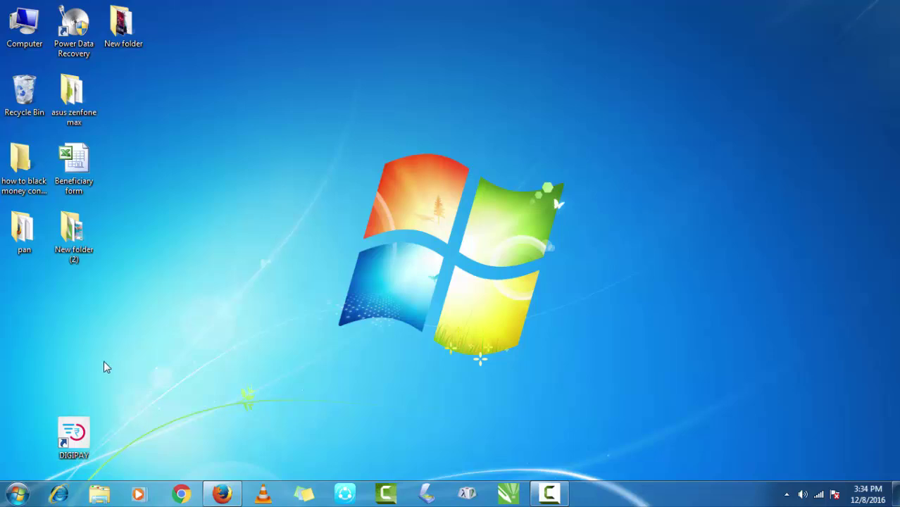
{"action": "double_click", "coordinate": [81, 437]}
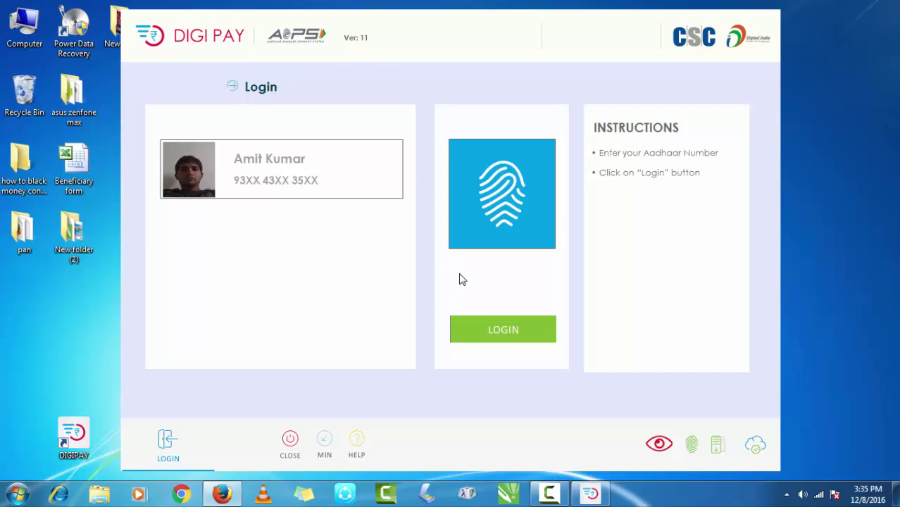
{"action": "left_click", "coordinate": [249, 169]}
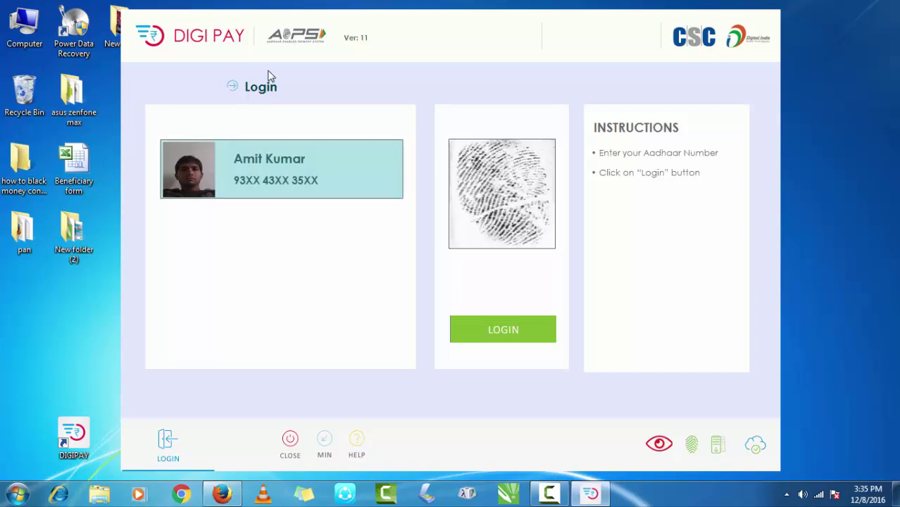
{"action": "left_click", "coordinate": [499, 341]}
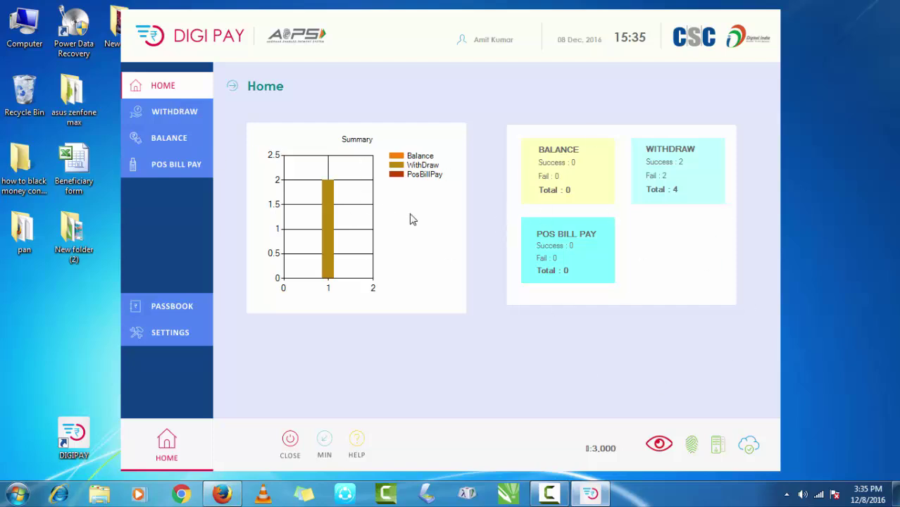
Open the cash withdrawal form and examine its bank list, amount field and Aadhaar consent option
{"action": "left_click", "coordinate": [161, 117]}
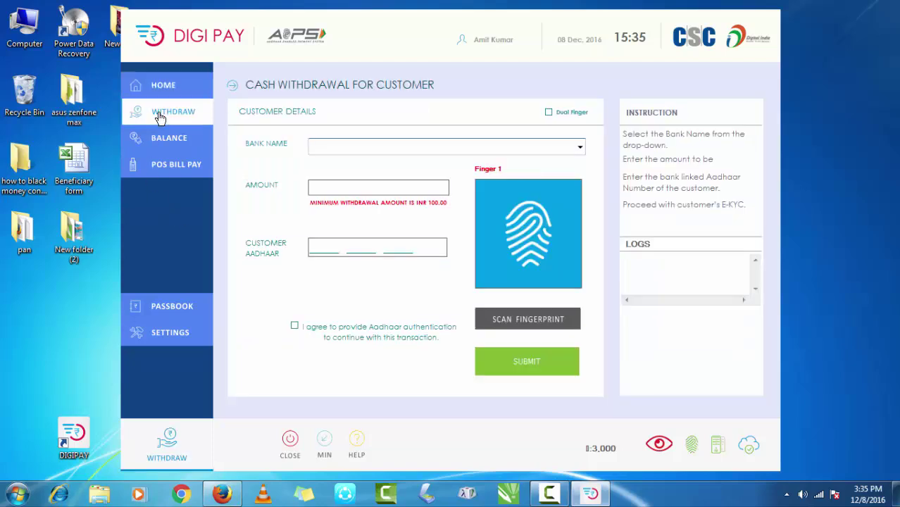
{"action": "left_click", "coordinate": [580, 146]}
{"action": "scroll", "coordinate": [393, 248], "scroll_direction": "down", "scroll_amount": 12}
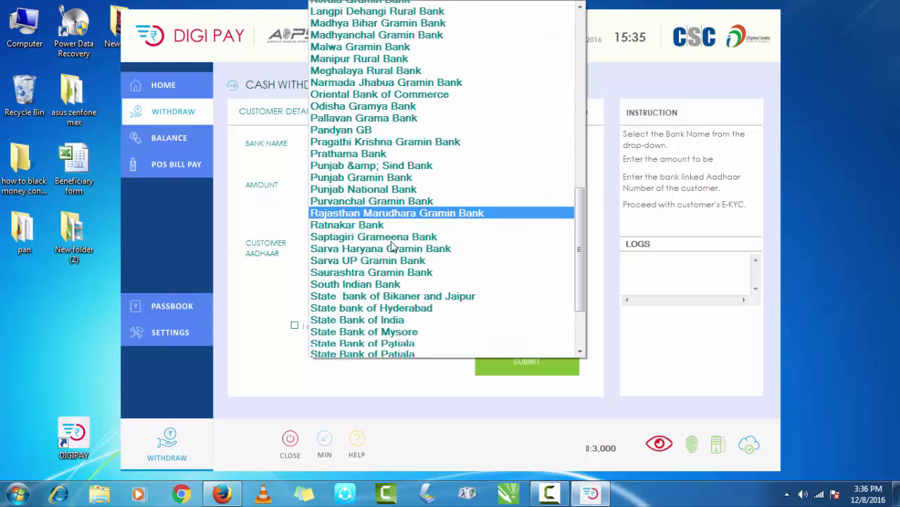
{"action": "scroll", "coordinate": [393, 248], "scroll_direction": "down", "scroll_amount": 2}
{"action": "left_click", "coordinate": [229, 296]}
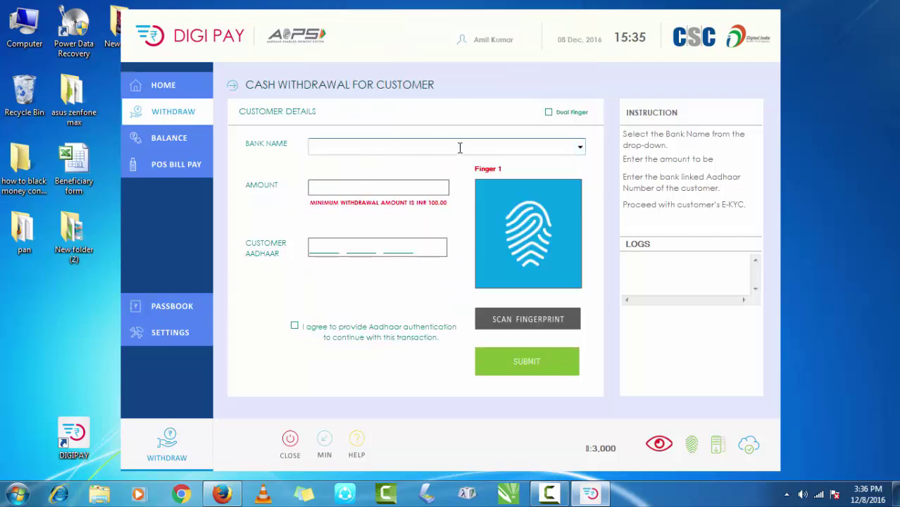
{"action": "left_click", "coordinate": [373, 189]}
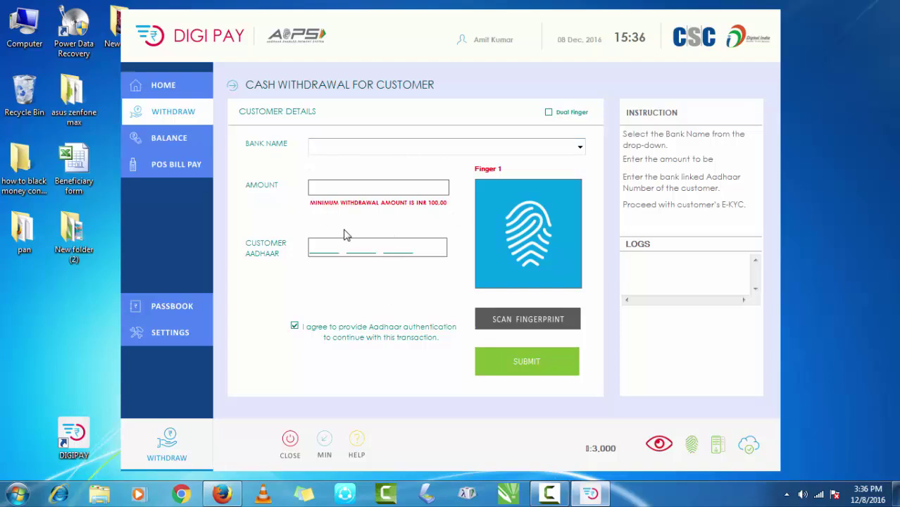
Open the balance enquiry form and examine its list of banks and the customer Aadhaar field
{"action": "left_click", "coordinate": [156, 140]}
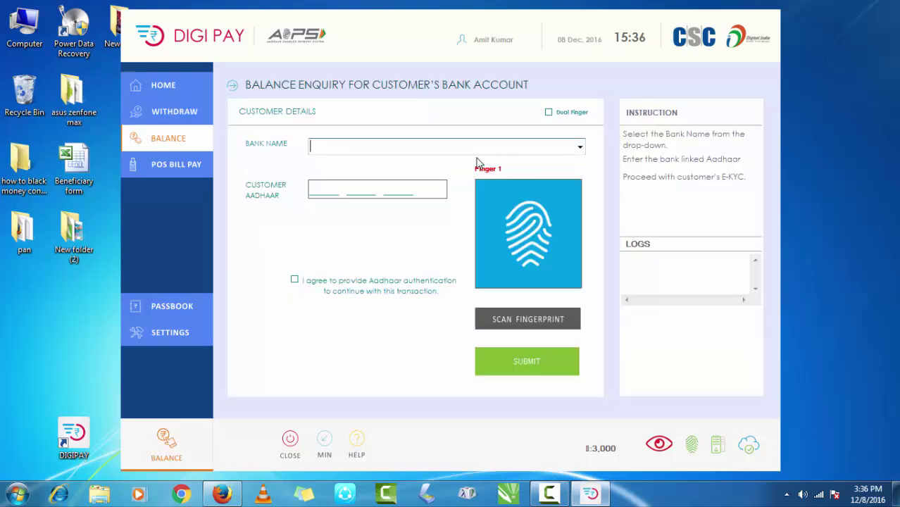
{"action": "left_click", "coordinate": [580, 147]}
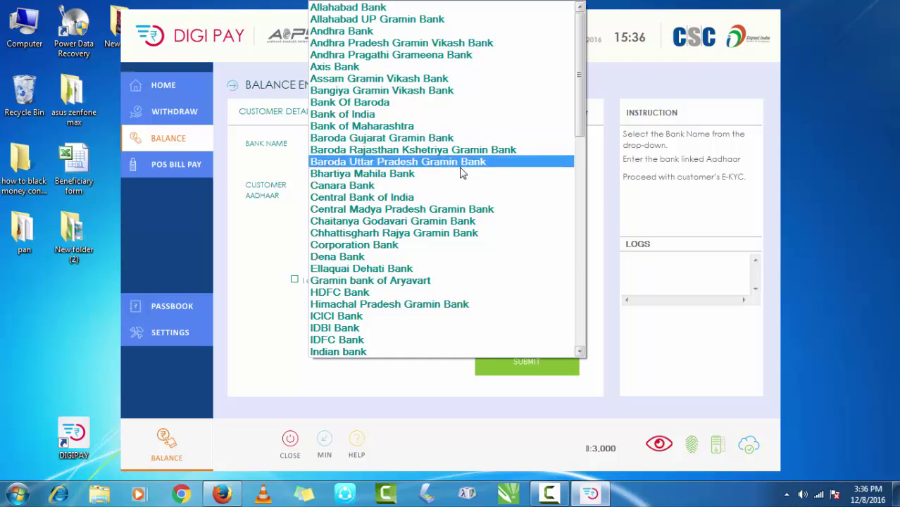
{"action": "scroll", "coordinate": [452, 193], "scroll_direction": "down", "scroll_amount": 8}
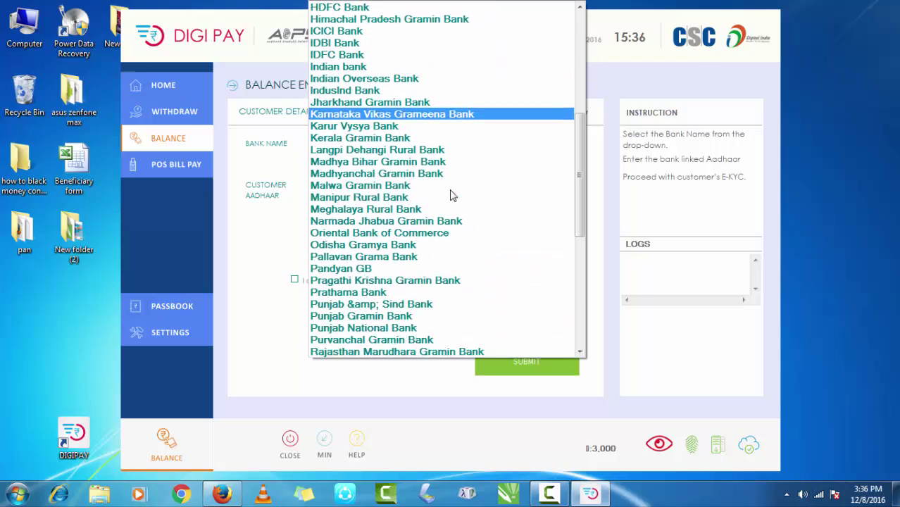
{"action": "scroll", "coordinate": [454, 194], "scroll_direction": "down", "scroll_amount": 2}
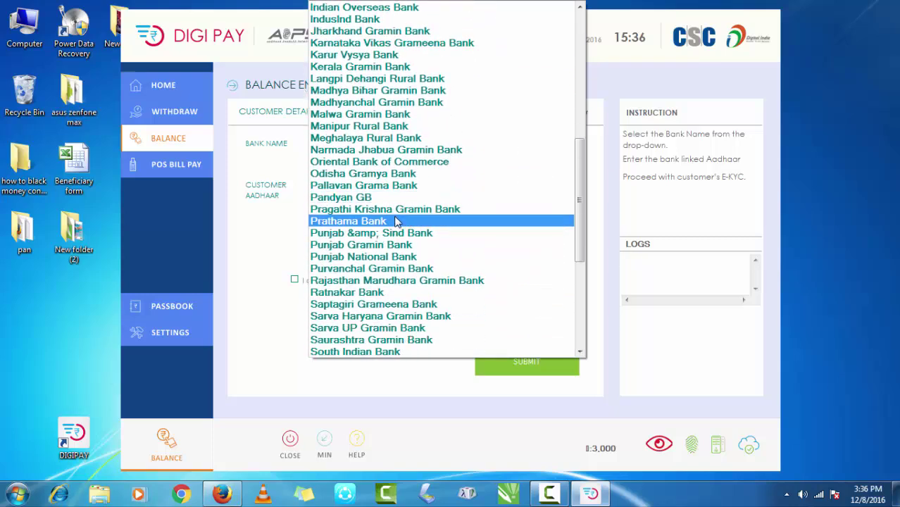
{"action": "left_click", "coordinate": [274, 204]}
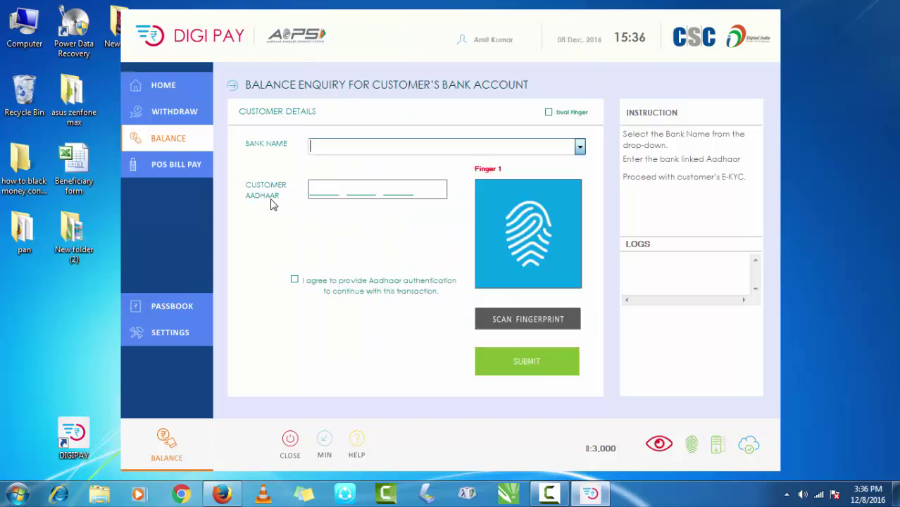
{"action": "left_click", "coordinate": [314, 187]}
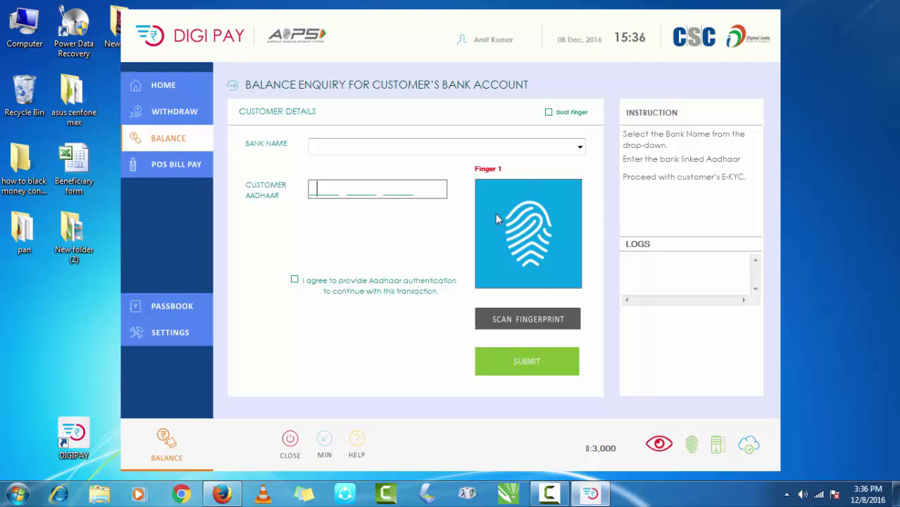
Open the POS bill payment form and examine its amount, customer Aadhaar and product/services fields
{"action": "left_click", "coordinate": [181, 163]}
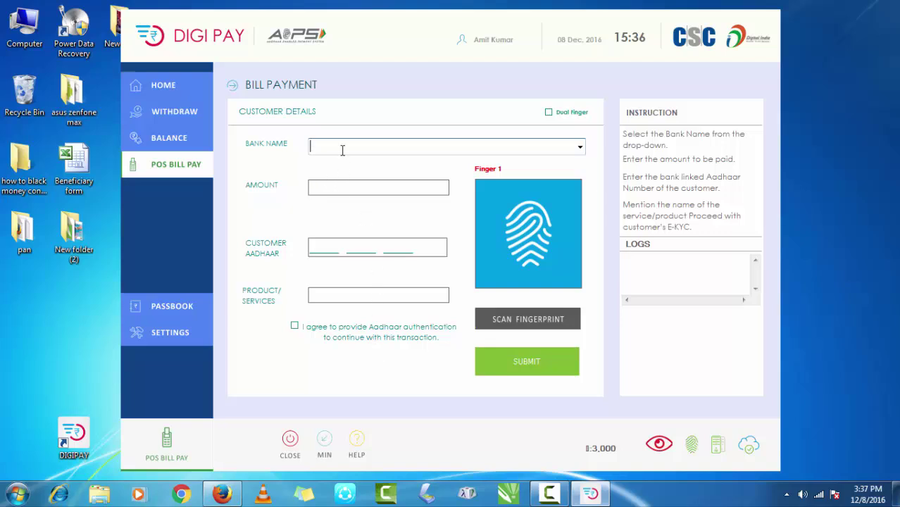
{"action": "left_click", "coordinate": [324, 190]}
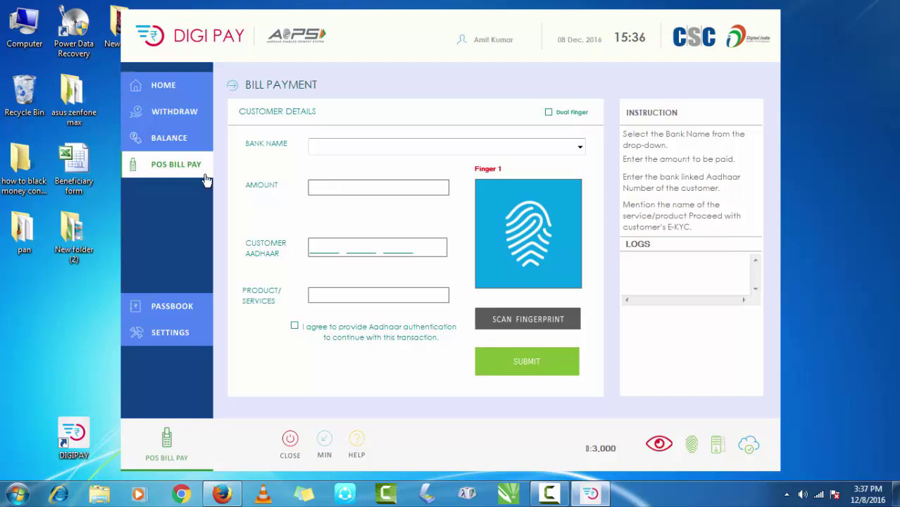
{"action": "left_click", "coordinate": [318, 253]}
{"action": "left_click", "coordinate": [343, 295]}
Show the passbook's transaction summary with both filters at All, and inspect the RRN and UID_REF entries
{"action": "left_click", "coordinate": [154, 310]}
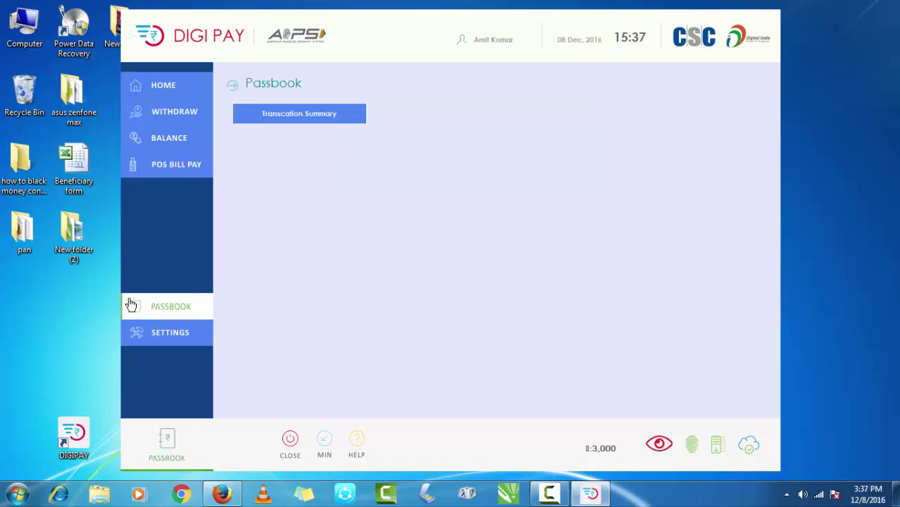
{"action": "left_click", "coordinate": [274, 116]}
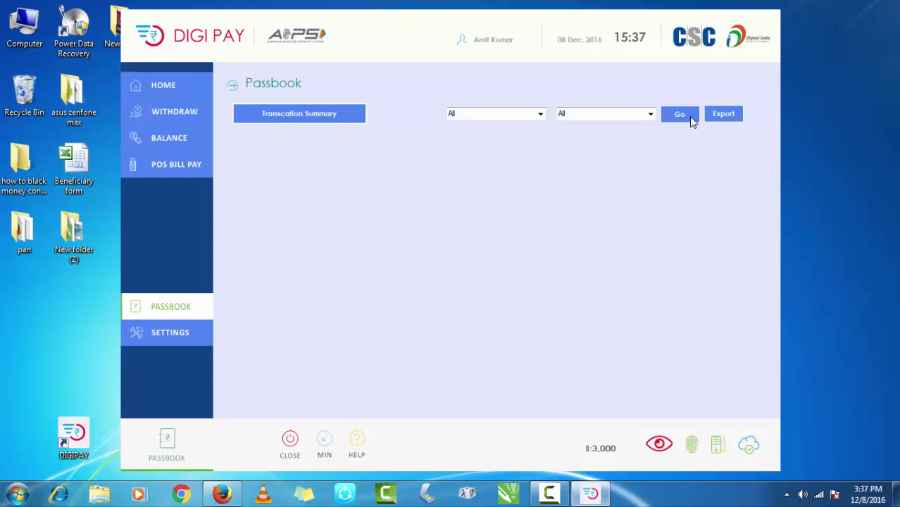
{"action": "left_click", "coordinate": [680, 115]}
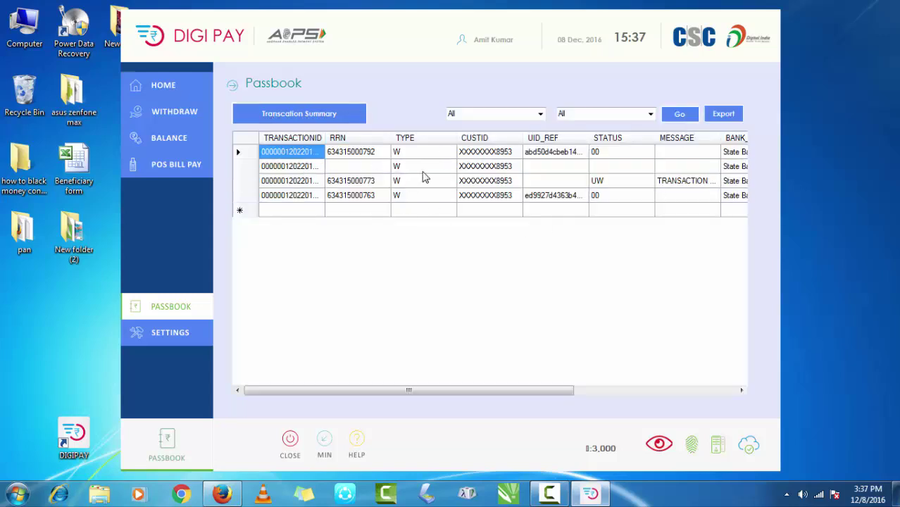
{"action": "left_click", "coordinate": [372, 156]}
{"action": "left_click", "coordinate": [553, 156]}
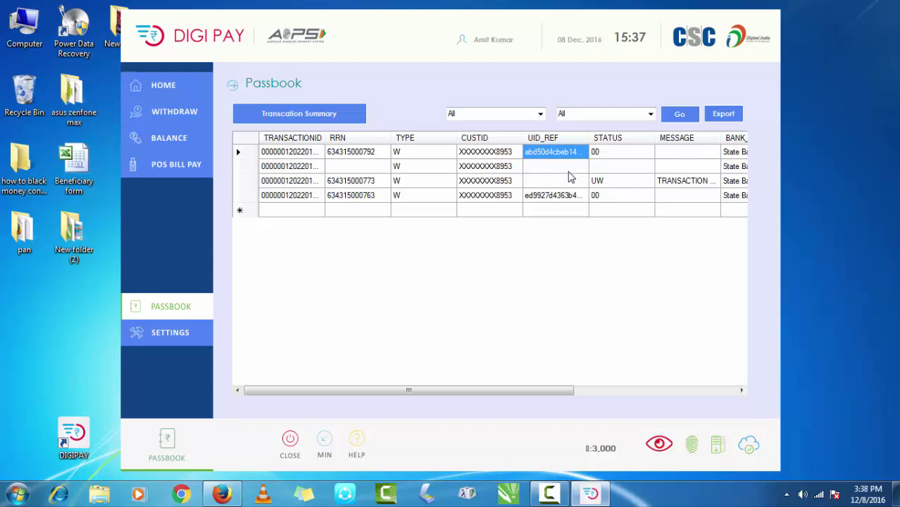
{"action": "left_click", "coordinate": [546, 156]}
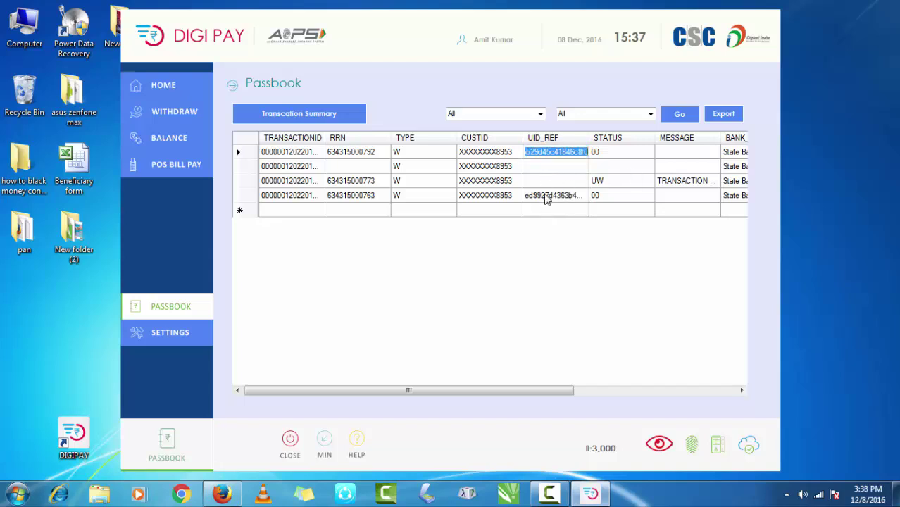
{"action": "left_click", "coordinate": [548, 197]}
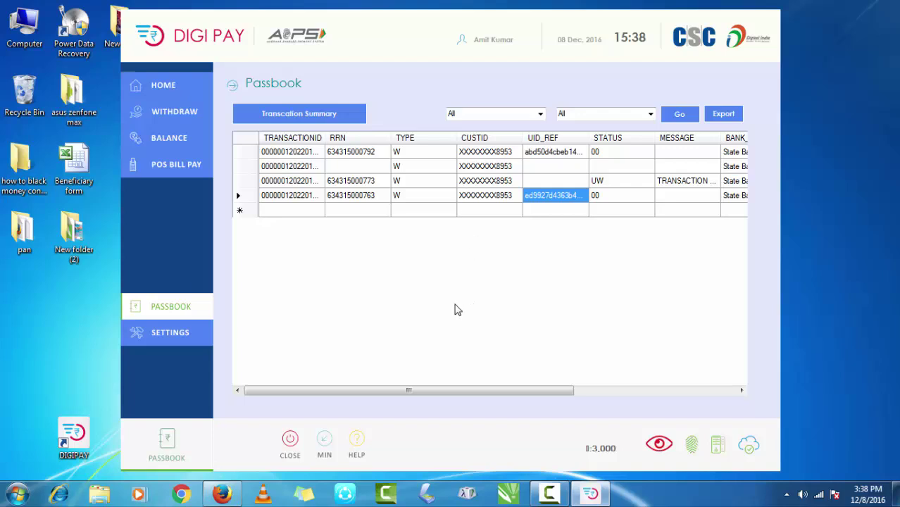
Examine the cash in hand and add amount settings, and return to the Home summary
{"action": "left_click", "coordinate": [181, 339]}
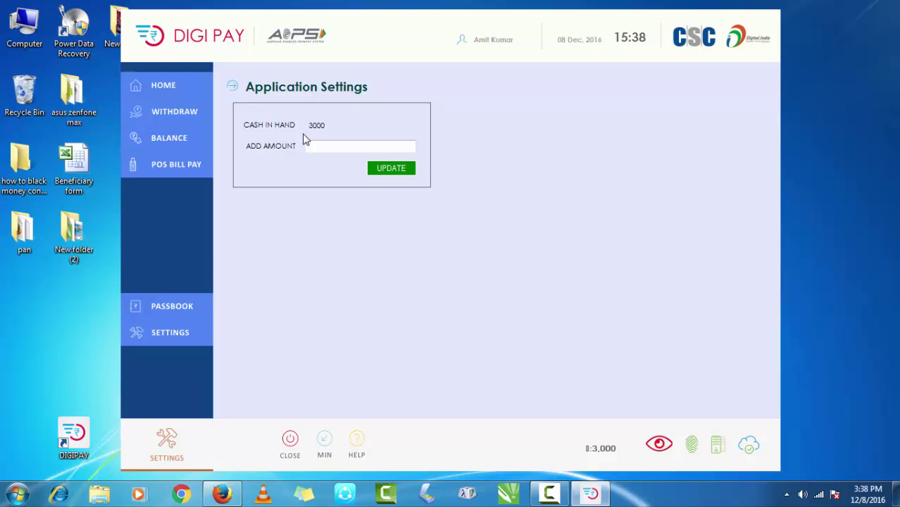
{"action": "left_click", "coordinate": [335, 146]}
{"action": "left_click", "coordinate": [178, 316]}
{"action": "left_click", "coordinate": [179, 333]}
{"action": "left_click", "coordinate": [177, 336]}
{"action": "left_click", "coordinate": [173, 334]}
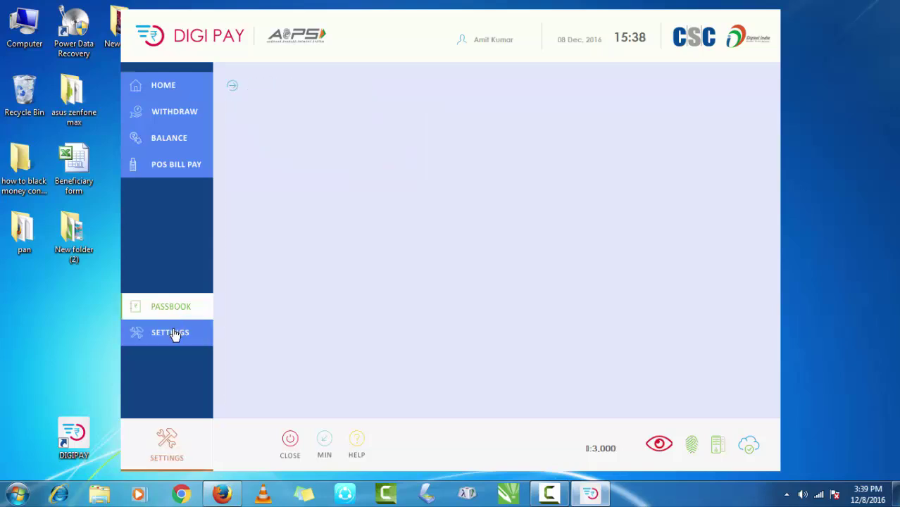
{"action": "left_click", "coordinate": [175, 315]}
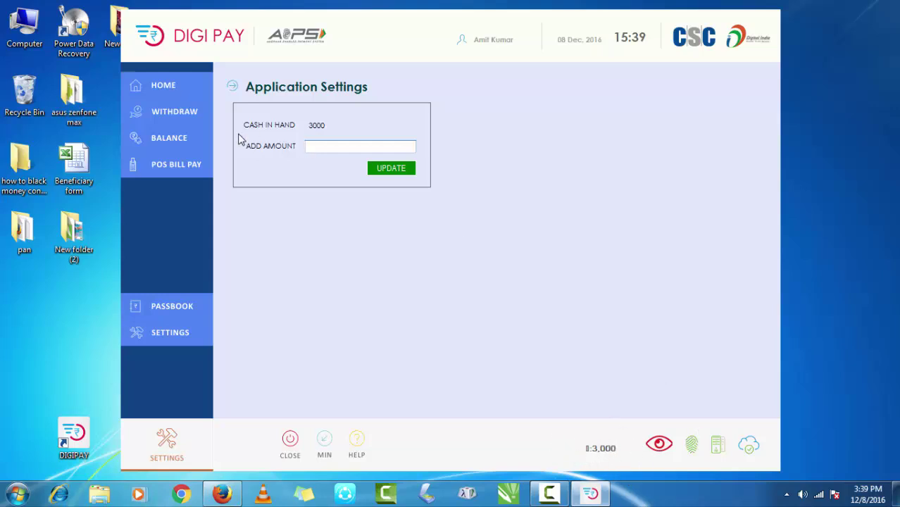
{"action": "left_click", "coordinate": [169, 87]}
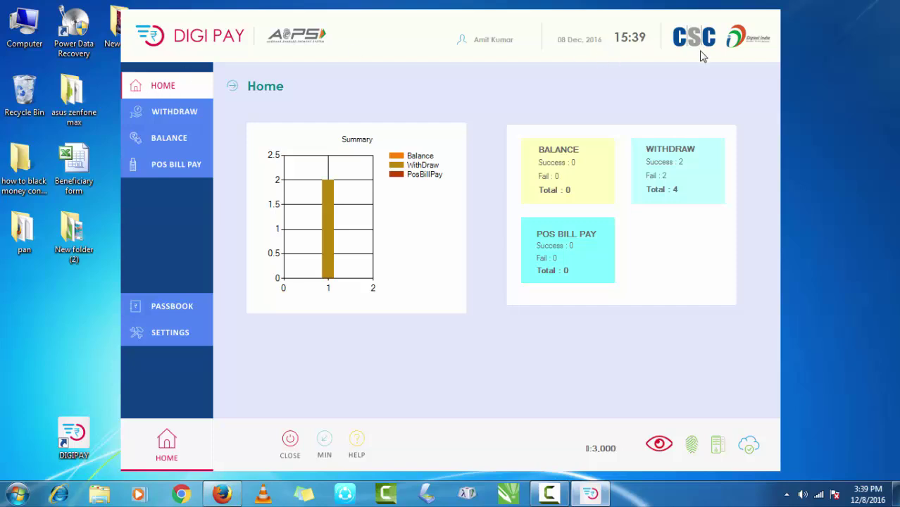
{"action": "right_click", "coordinate": [802, 83]}
{"action": "left_click", "coordinate": [807, 120]}
{"action": "right_click", "coordinate": [827, 85]}
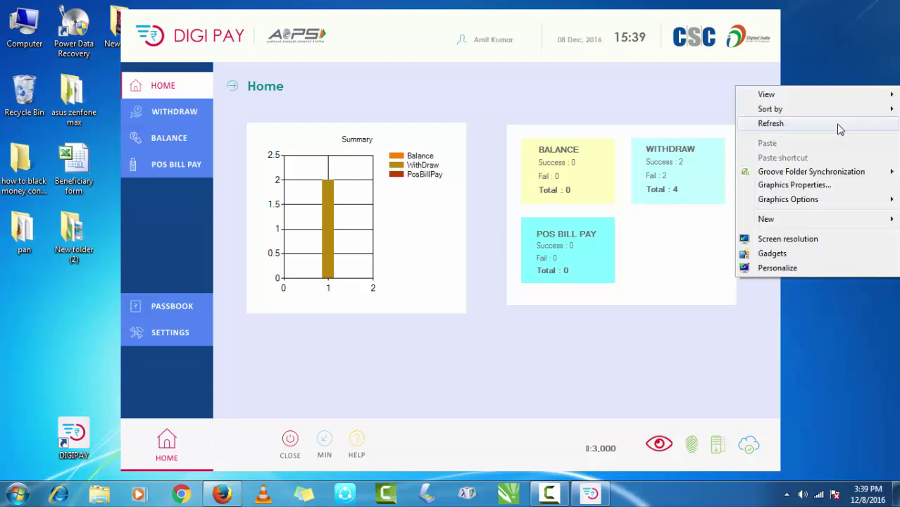
{"action": "left_click", "coordinate": [840, 129]}
{"action": "right_click", "coordinate": [826, 103]}
{"action": "left_click", "coordinate": [834, 141]}
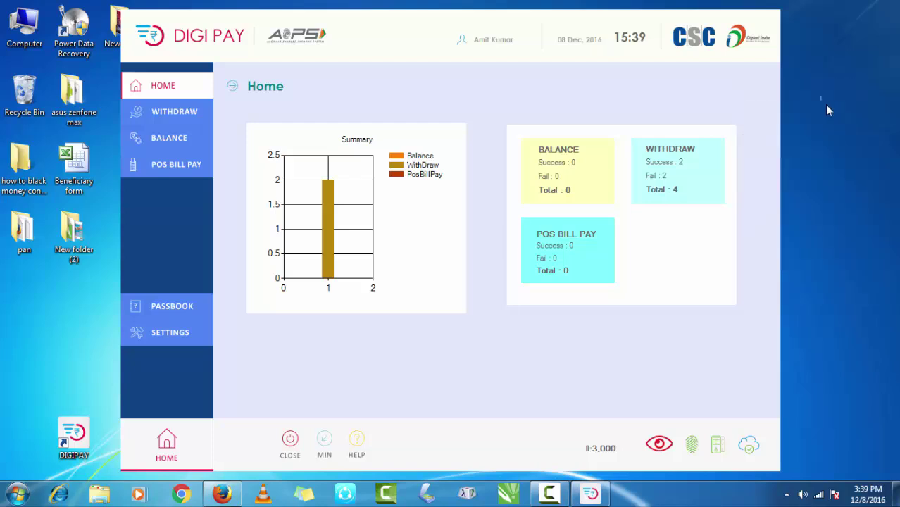
{"action": "right_click", "coordinate": [826, 98]}
{"action": "left_click", "coordinate": [827, 141]}
{"action": "right_click", "coordinate": [822, 87]}
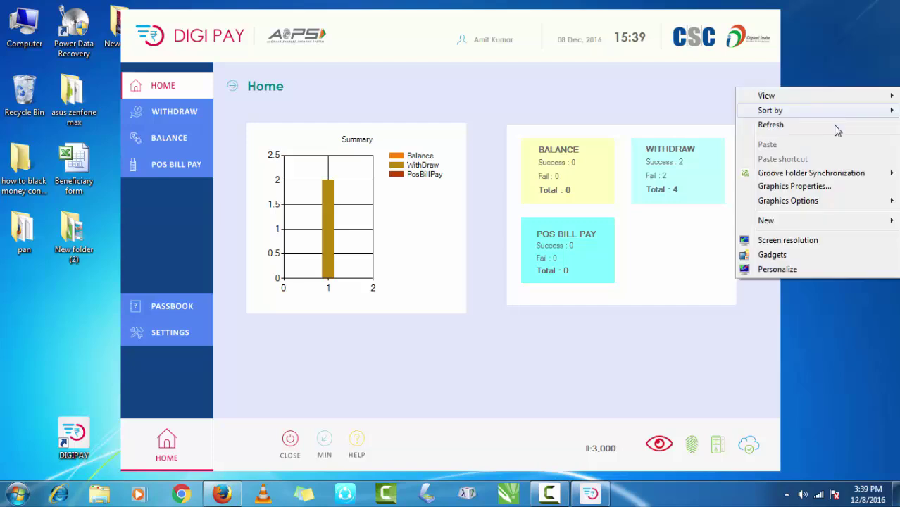
{"action": "left_click", "coordinate": [836, 129]}
{"action": "right_click", "coordinate": [827, 96]}
{"action": "left_click", "coordinate": [821, 134]}
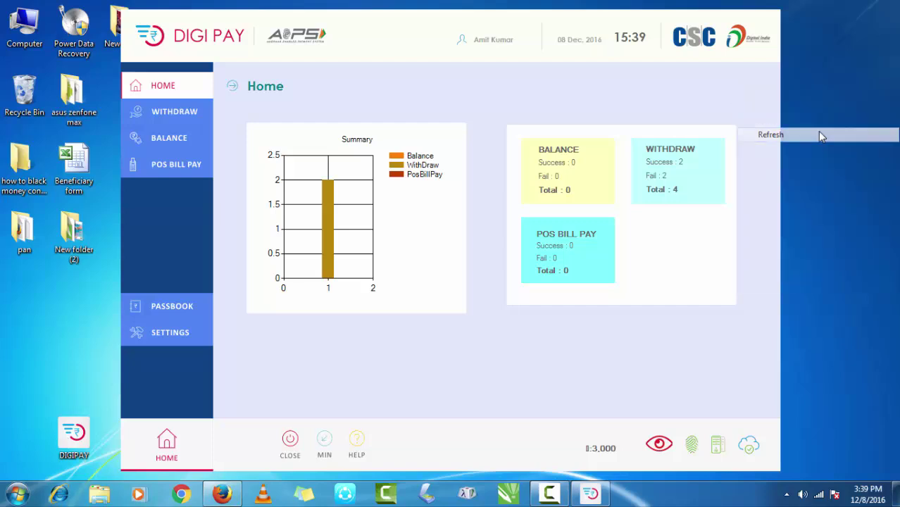
{"action": "right_click", "coordinate": [818, 98]}
{"action": "left_click", "coordinate": [820, 134]}
{"action": "right_click", "coordinate": [826, 86]}
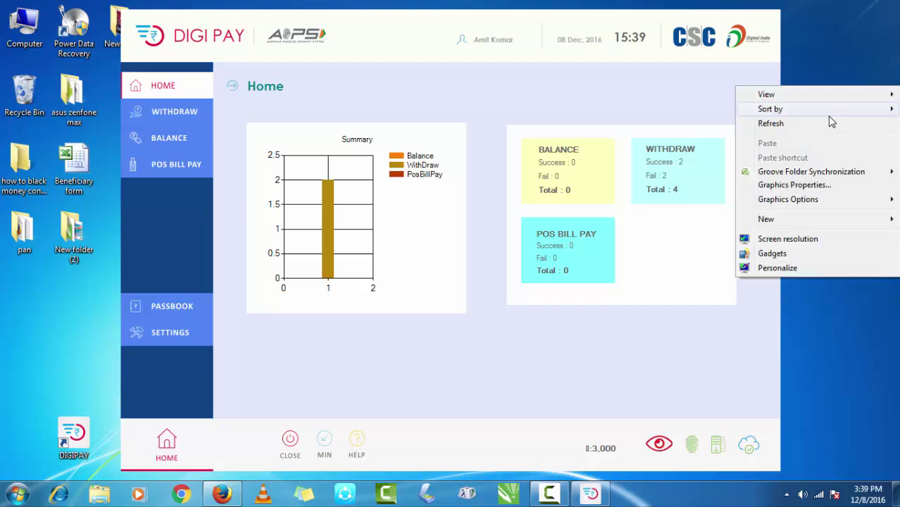
{"action": "left_click", "coordinate": [830, 123]}
{"action": "right_click", "coordinate": [821, 83]}
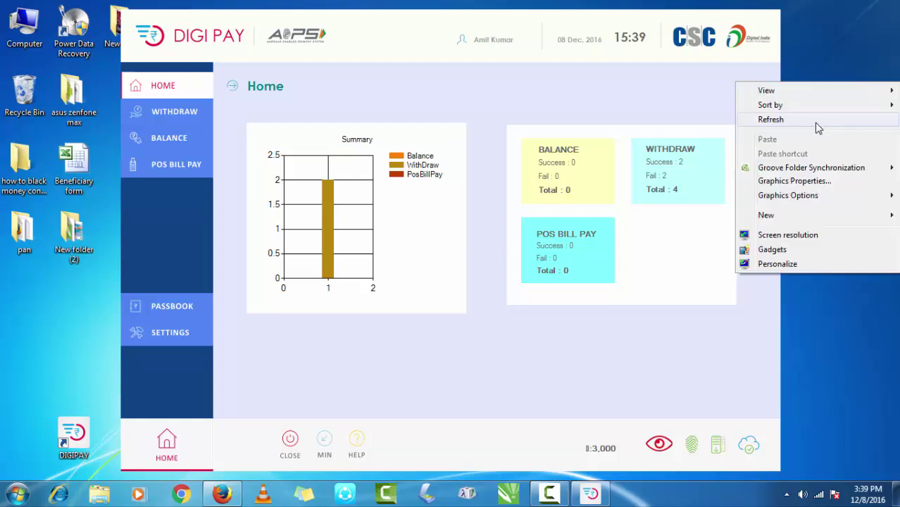
{"action": "left_click", "coordinate": [817, 125]}
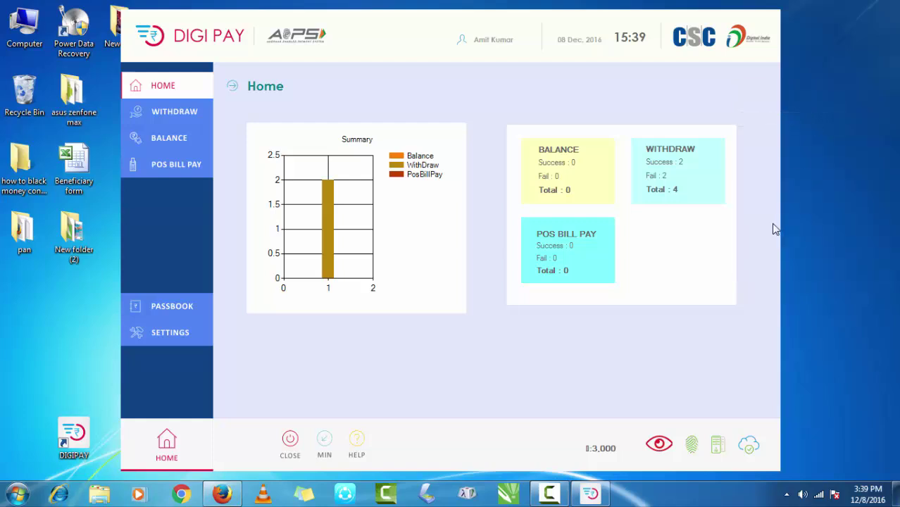